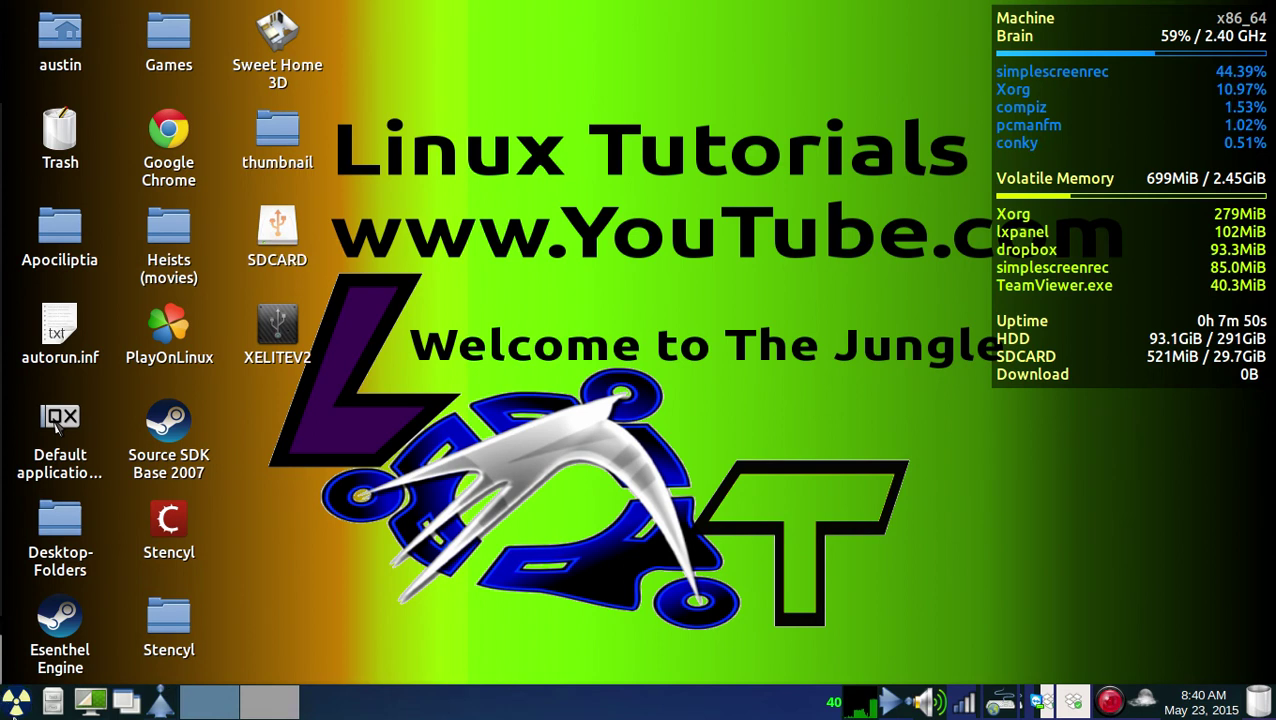
left_click(16, 700)
mouse_move(45, 540)
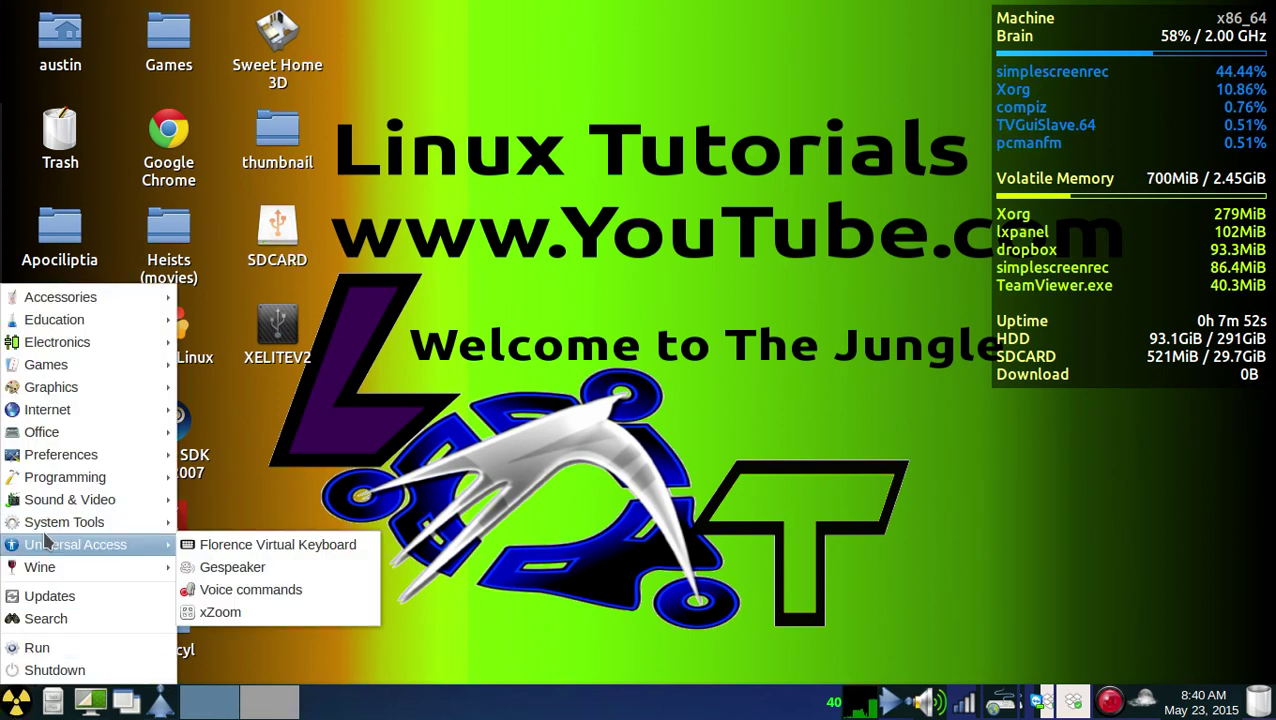
mouse_move(100, 530)
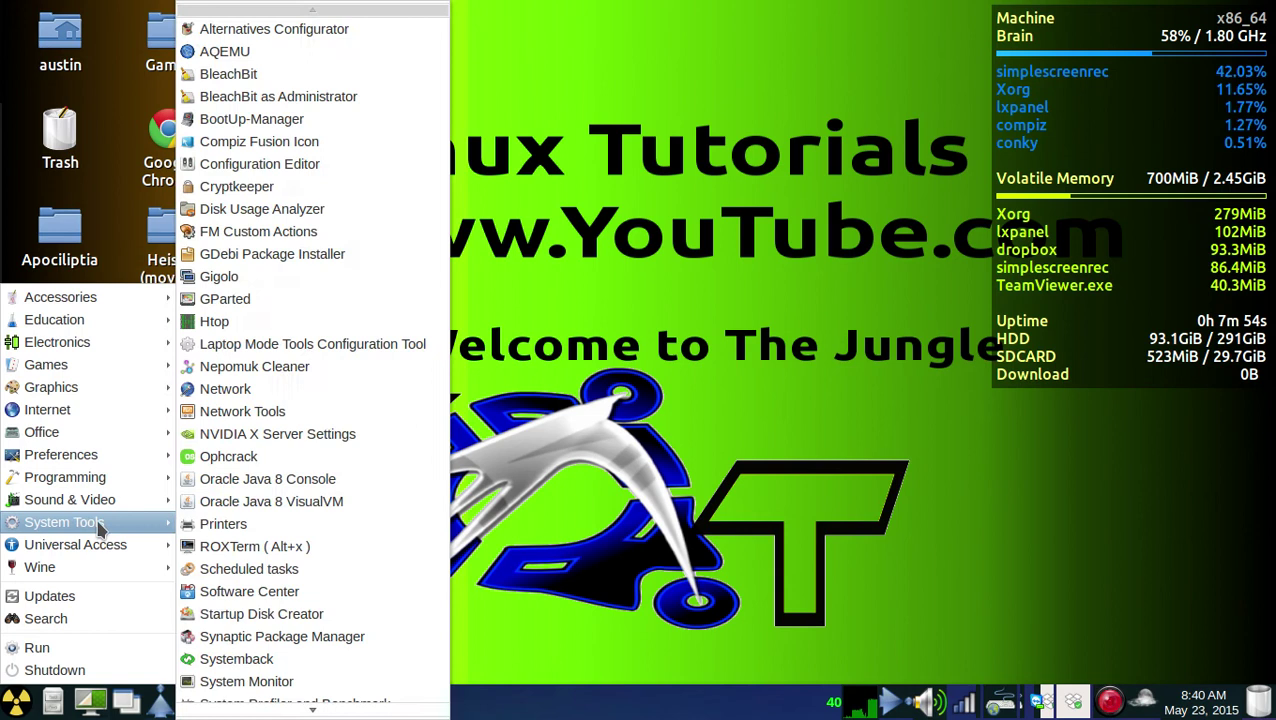
scroll(256, 580, "down", 3)
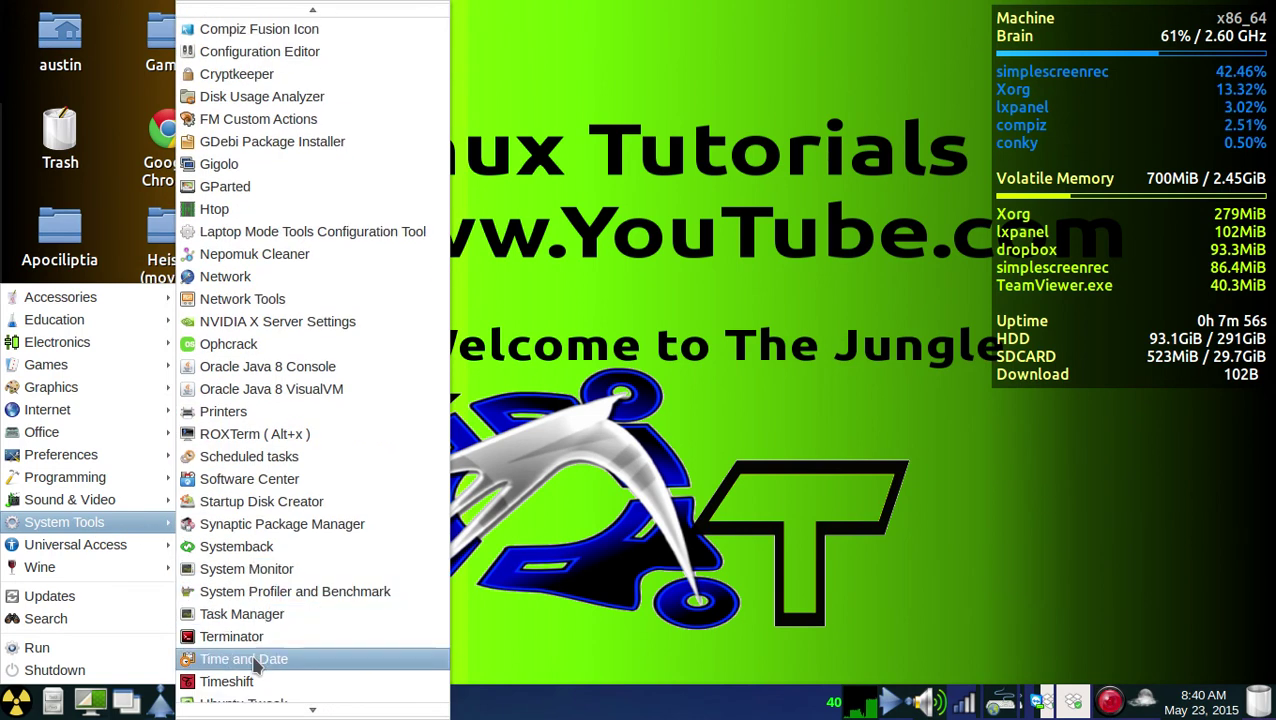
scroll(256, 667, "down", 2)
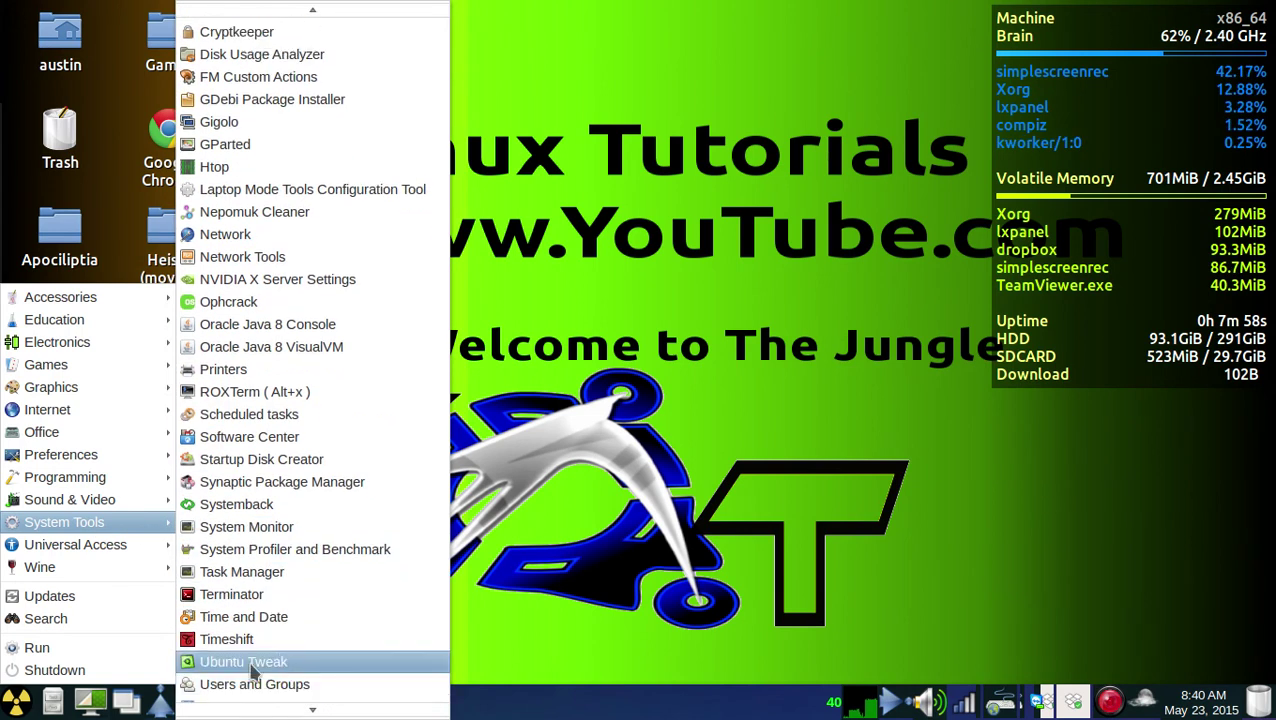
left_click(236, 596)
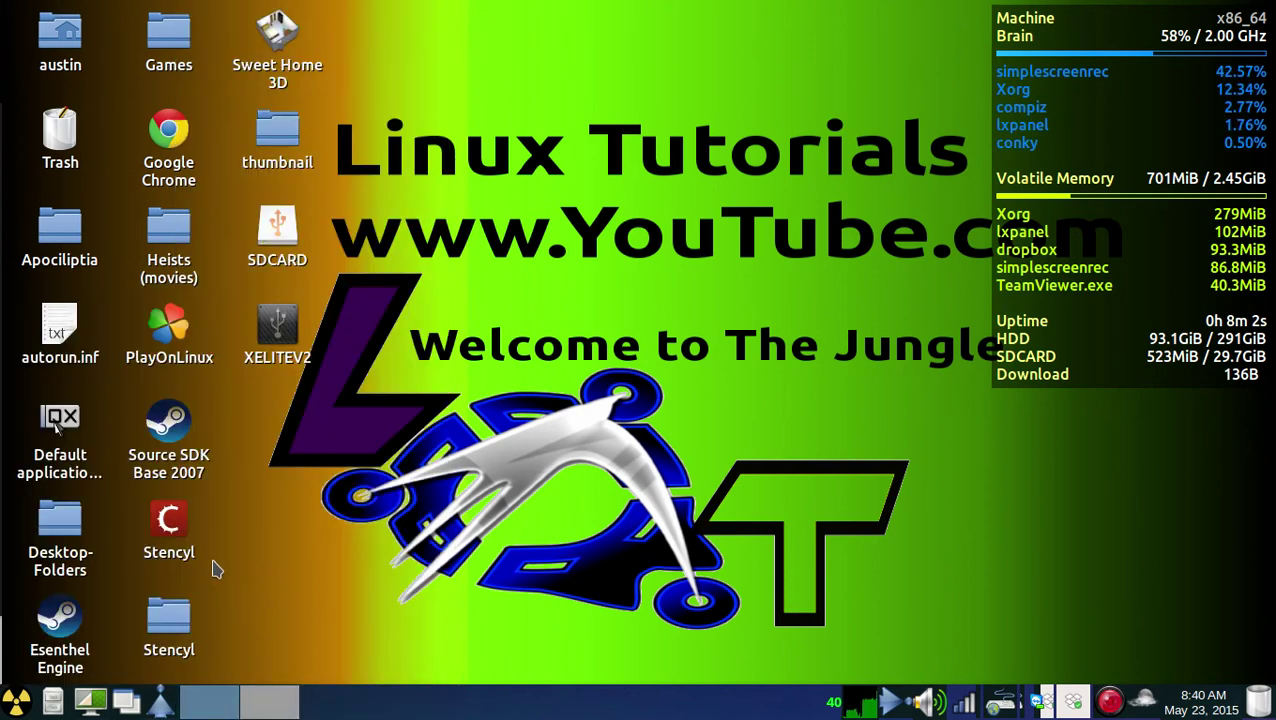
Step: Open a ROXTerm terminal in place of the Terminator window and move it towards the middle of the desktop
left_click(53, 705)
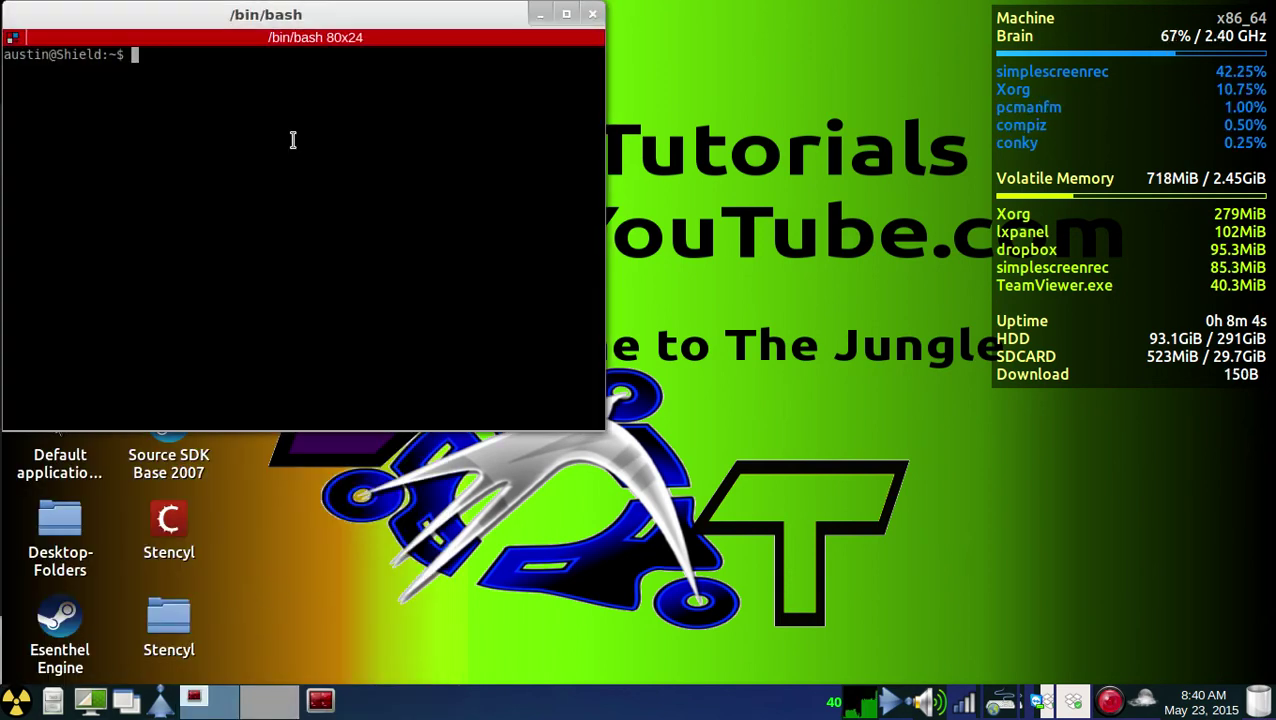
left_click(590, 18)
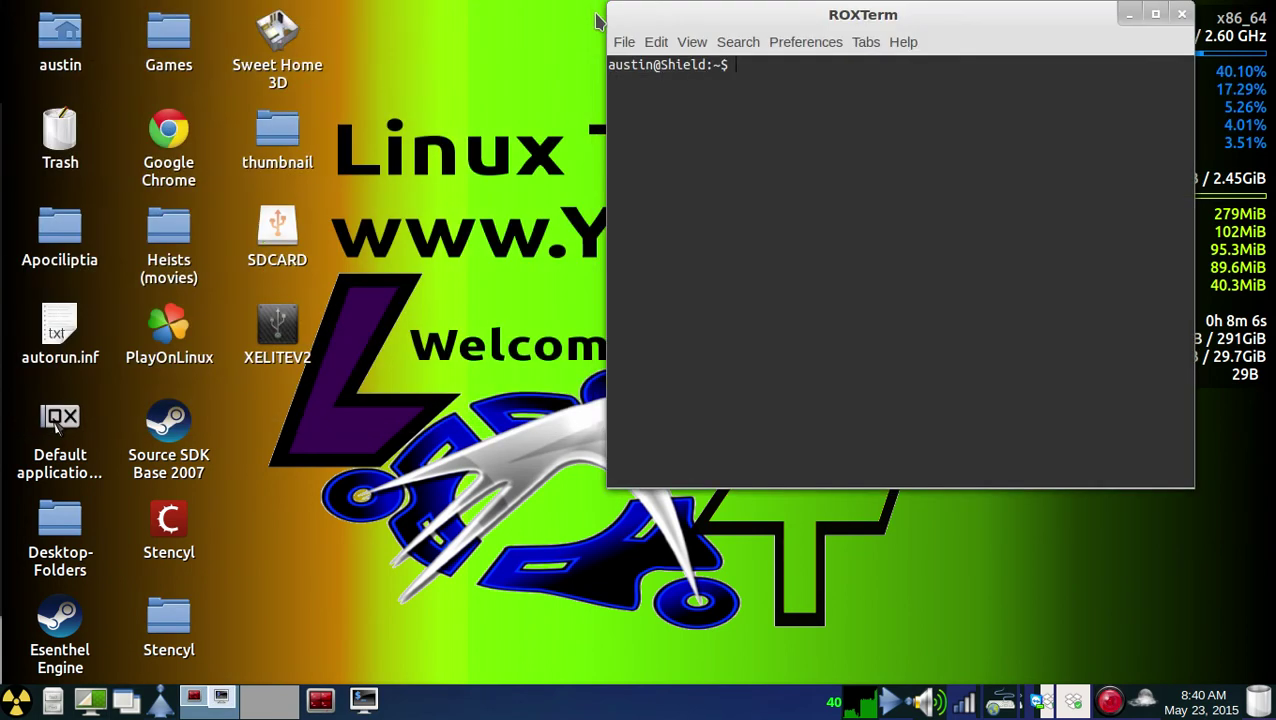
left_click_drag(785, 16, 528, 35)
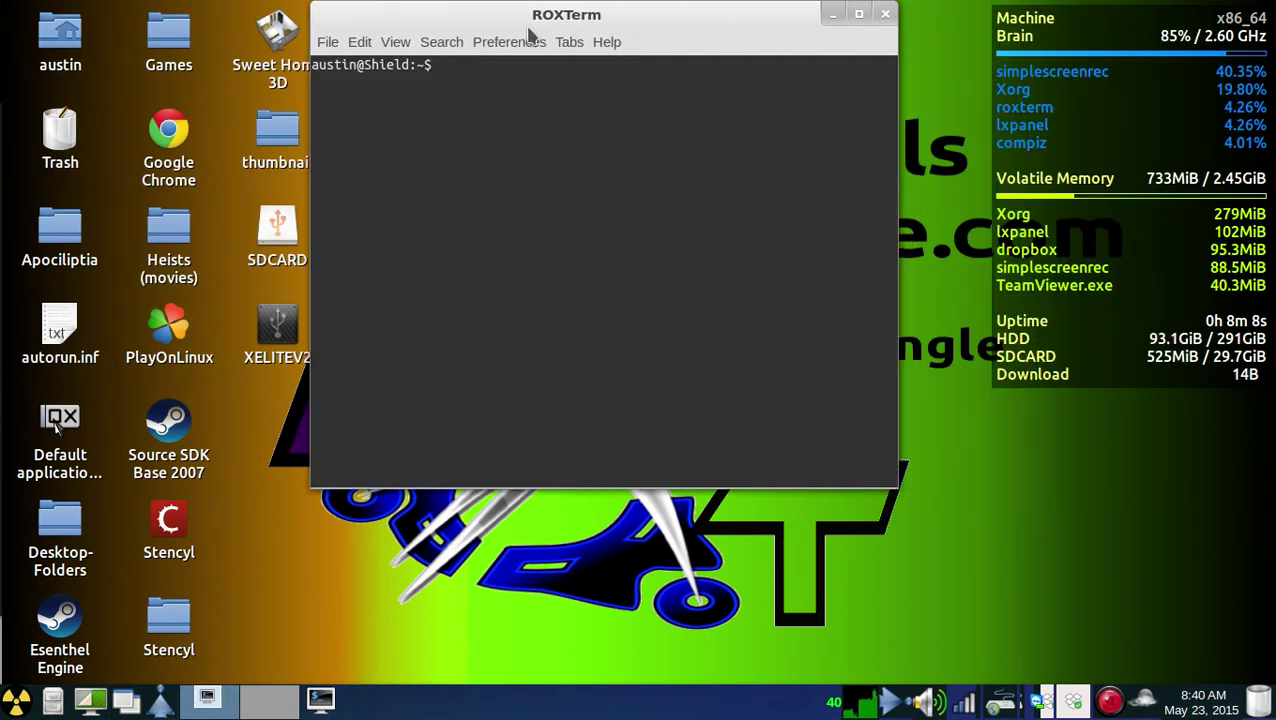
Step: Install the Ubuntu Tweak package with "sudo apt-get install ubuntu-tweak" and close the terminal
type("sudo ")
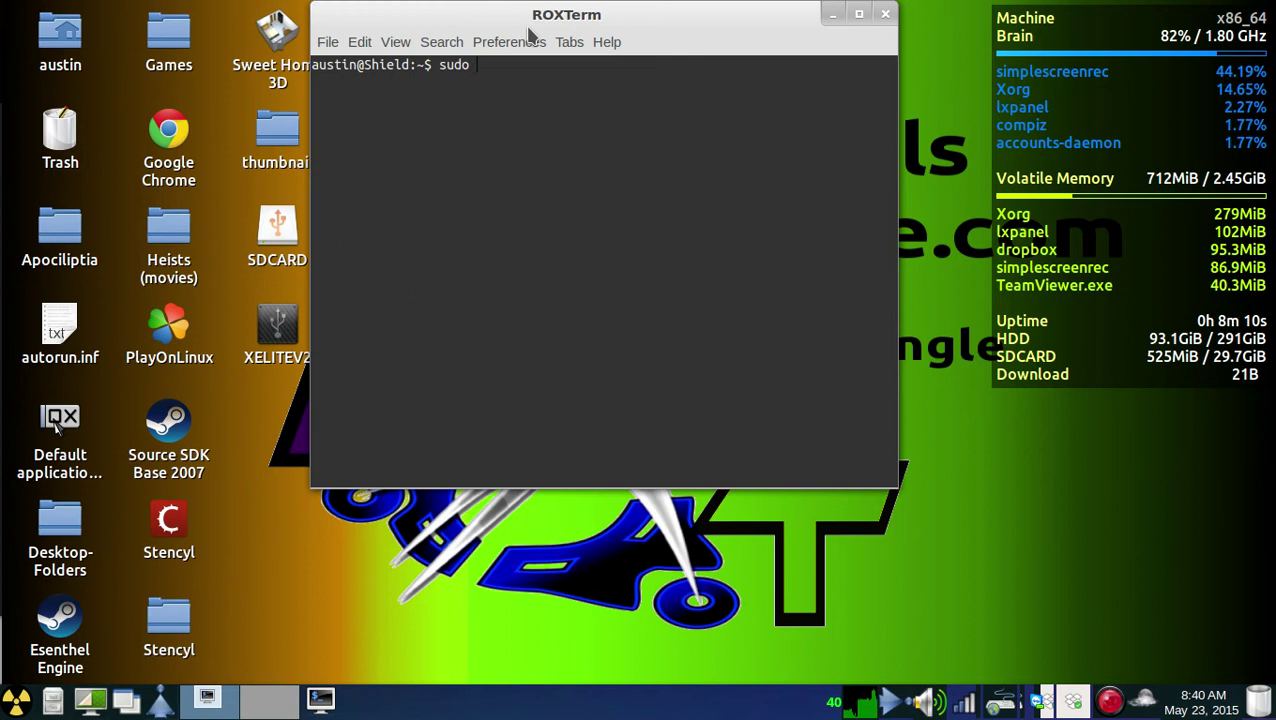
type("apt-get i")
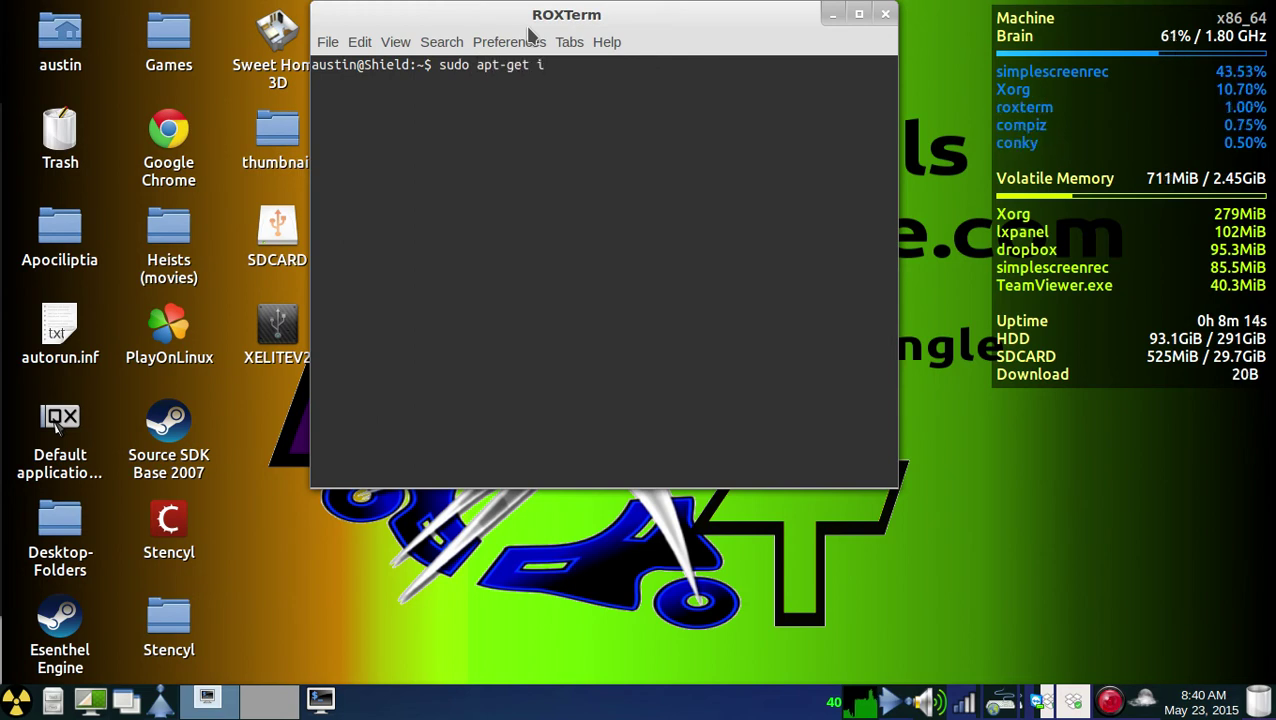
type("ntal")
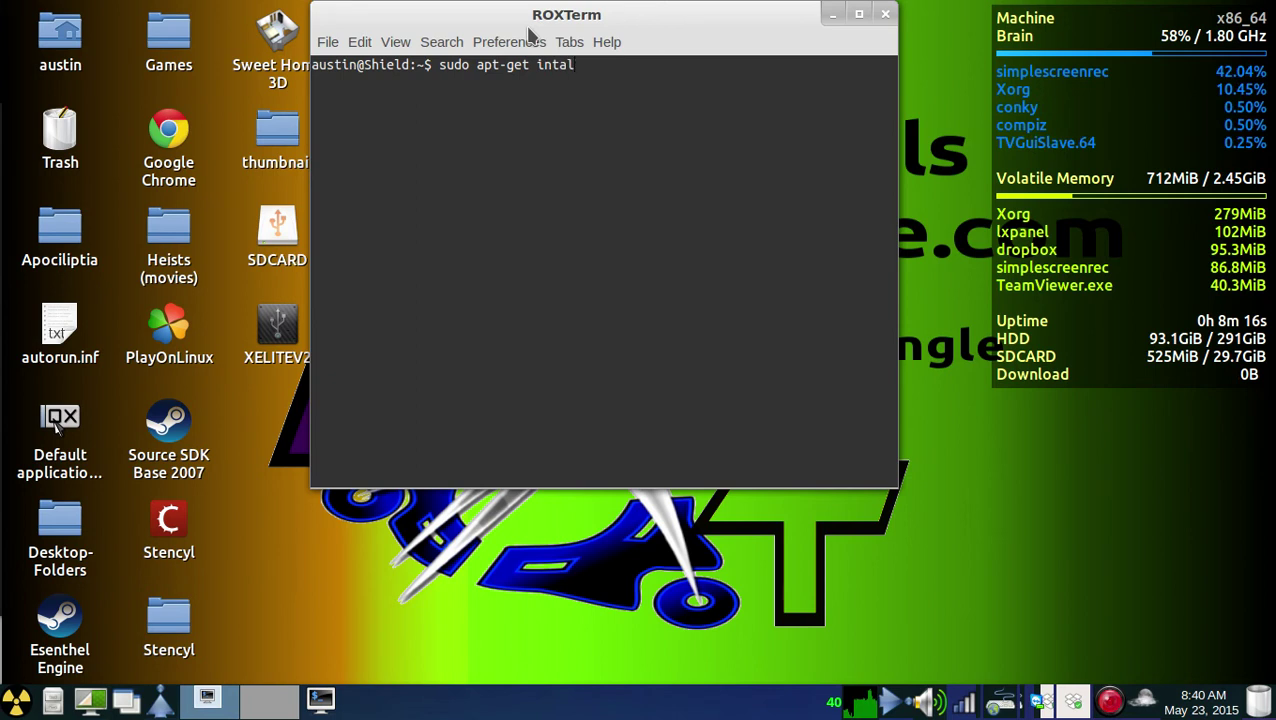
key("BackSpace")
key("BackSpace")
key("BackSpace")
type("stall")
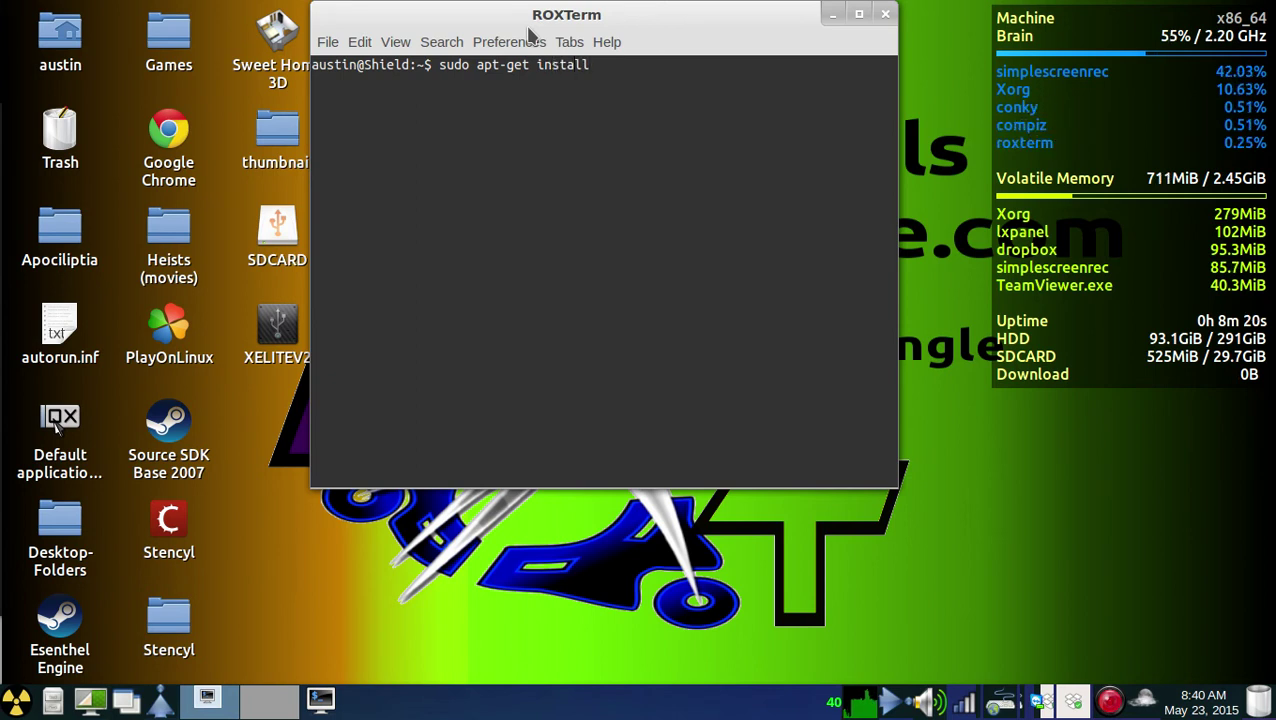
type("u")
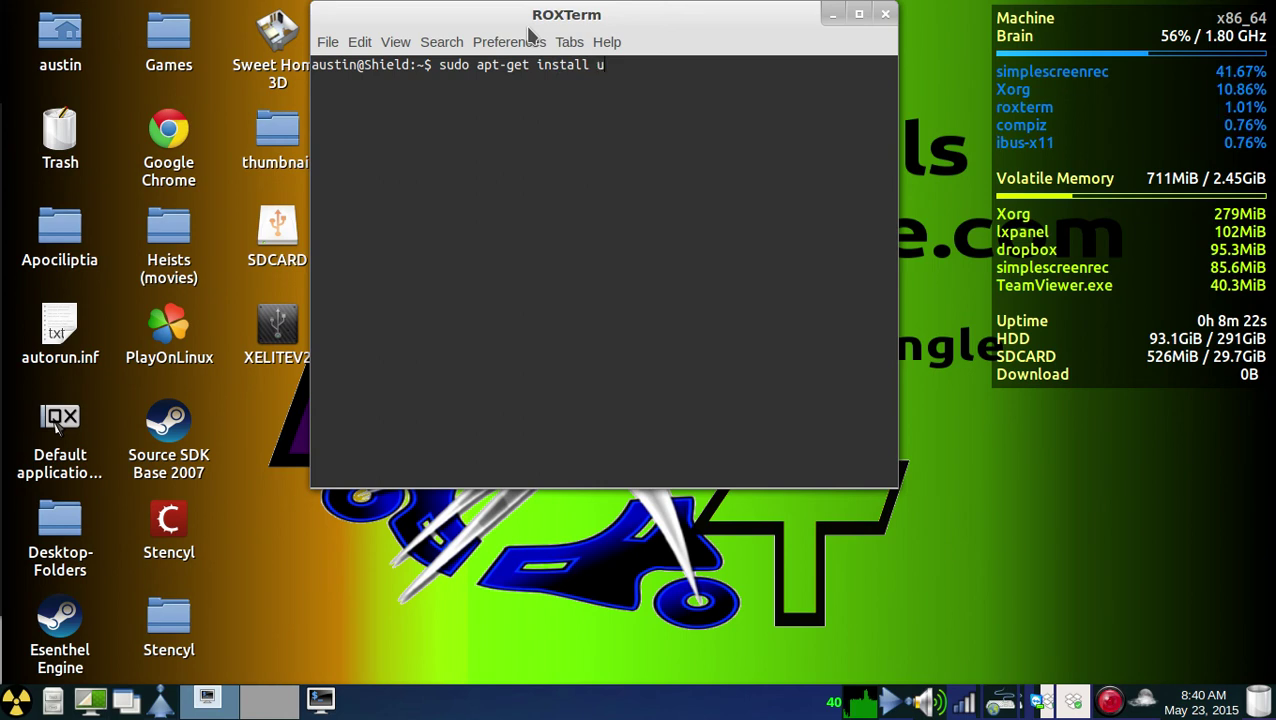
type("bun")
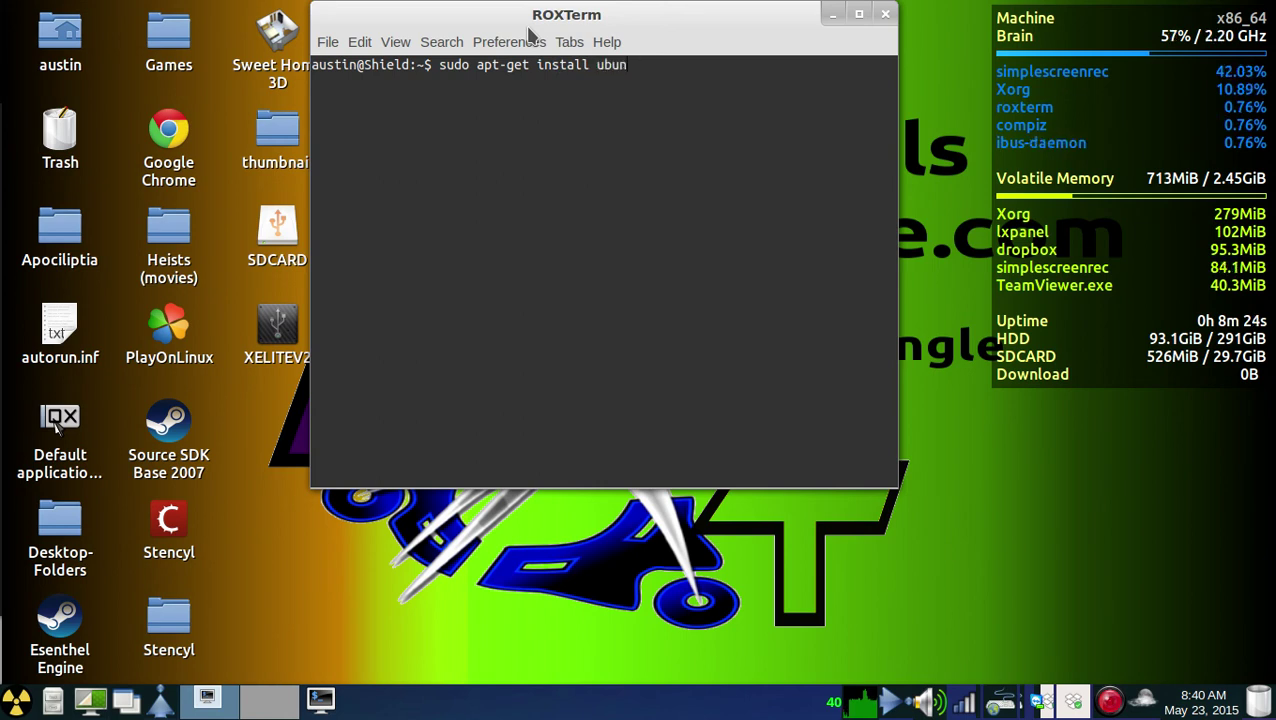
type("tu-t")
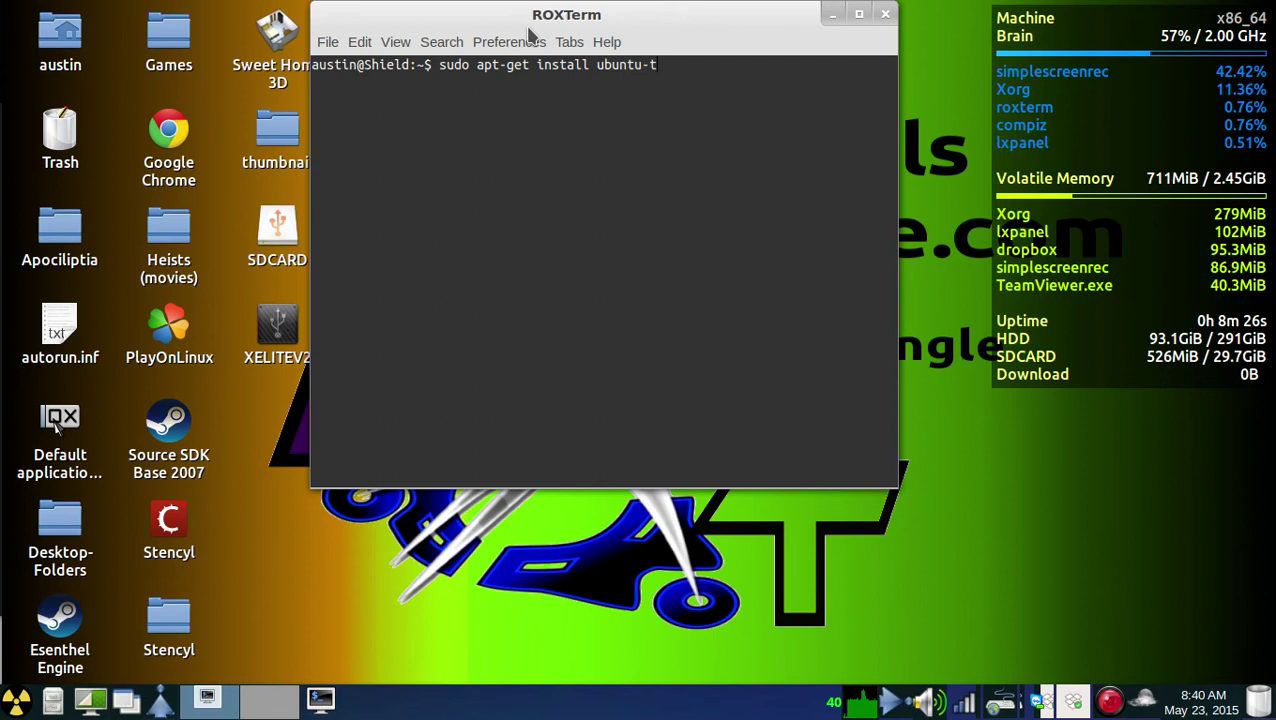
type("weak")
key("Return")
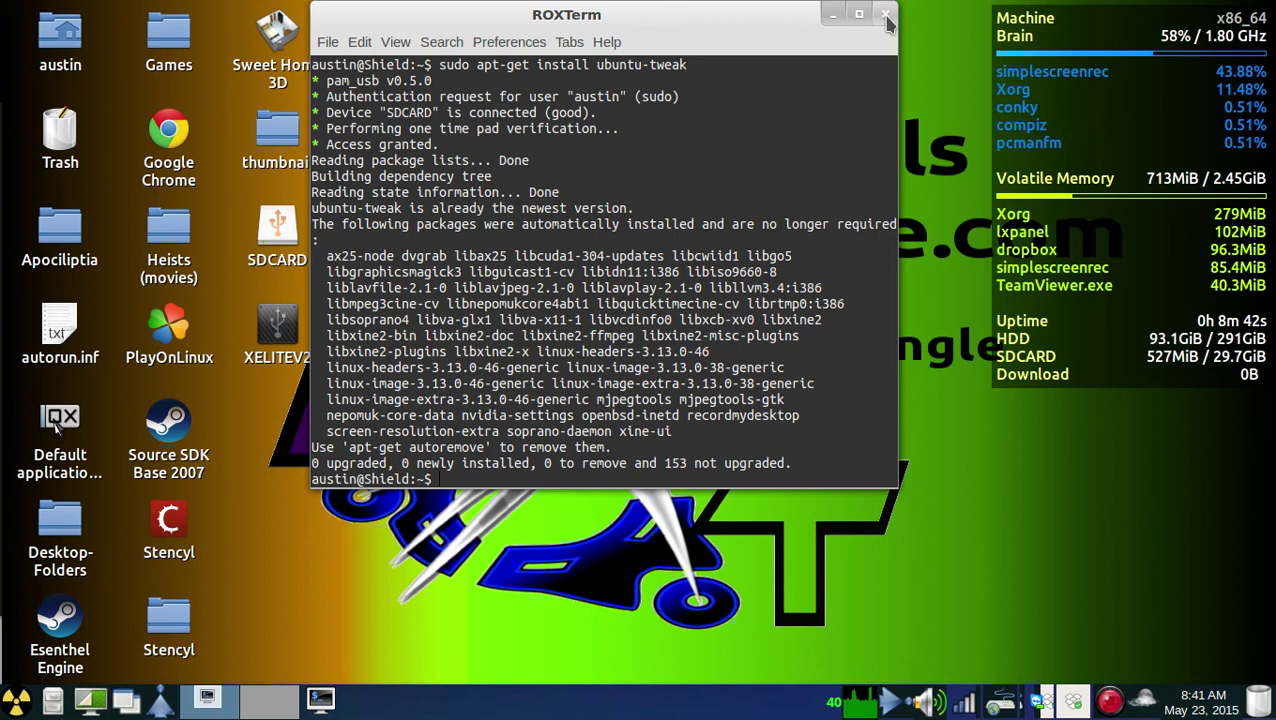
left_click(886, 22)
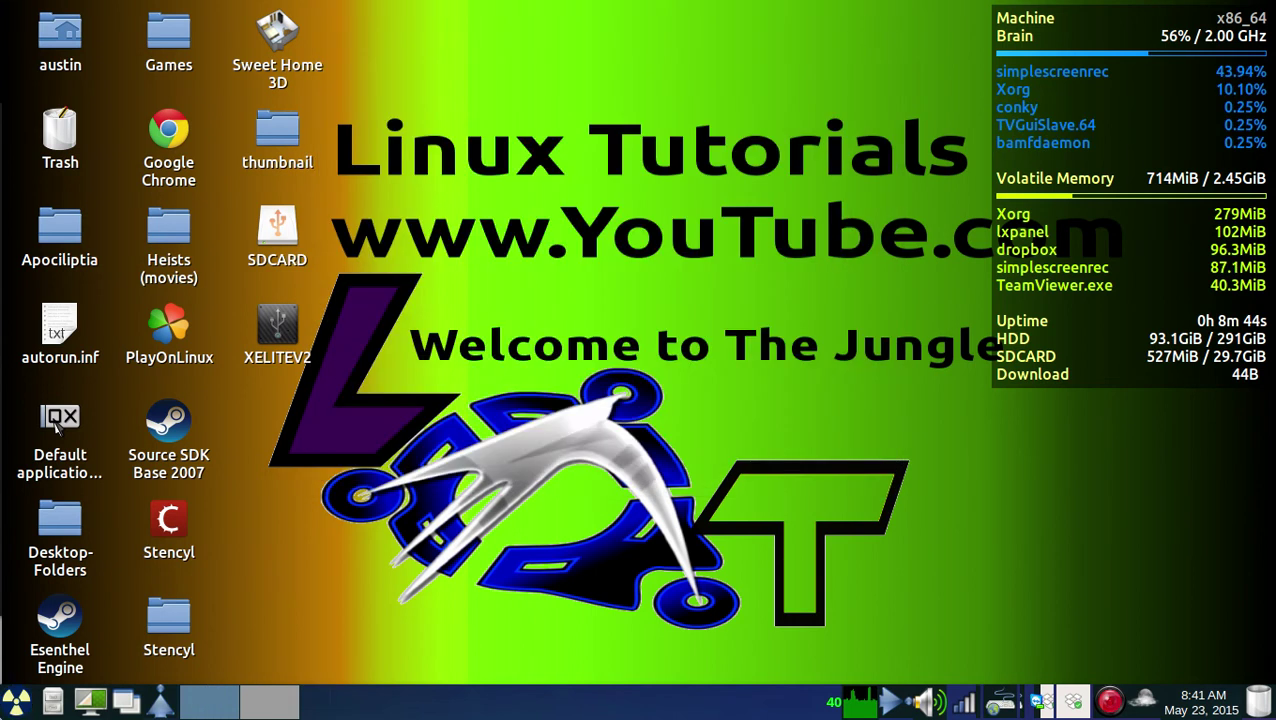
Step: Launch Ubuntu Tweak, centre its window on the desktop and open the Theme settings among the appearance tweaks
left_click(16, 700)
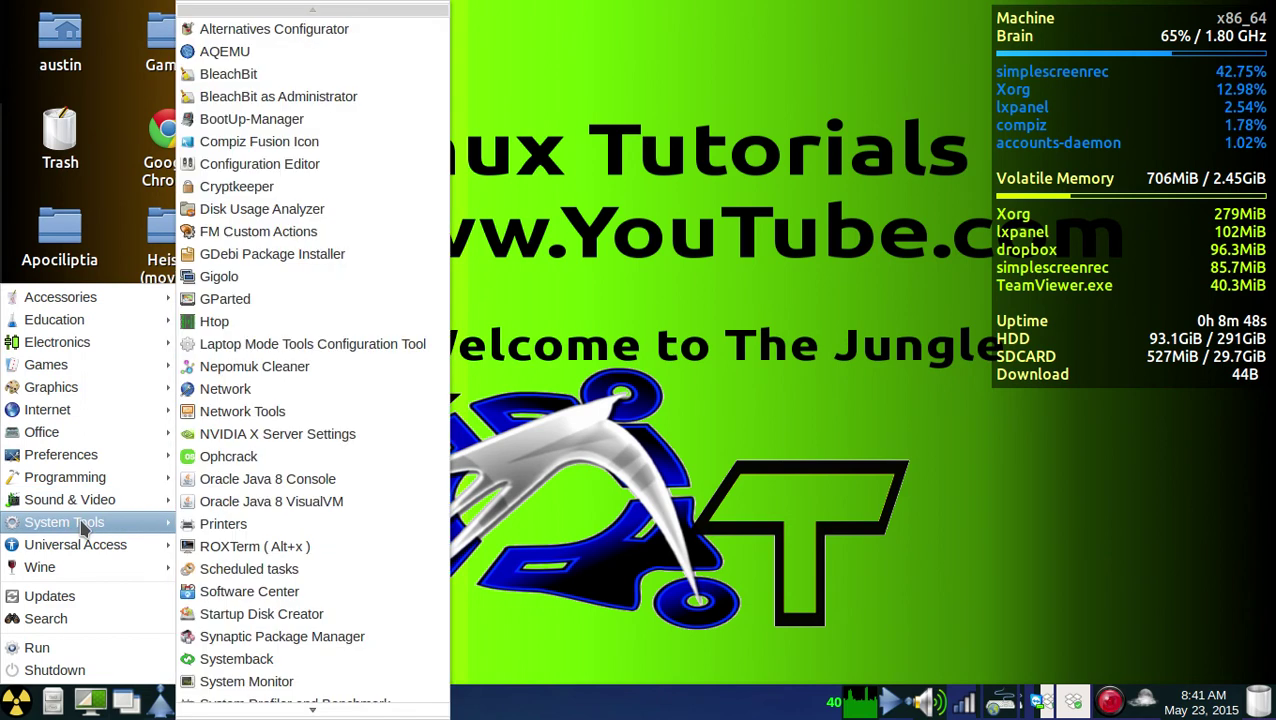
scroll(340, 617, "down", 1)
scroll(340, 617, "down", 6)
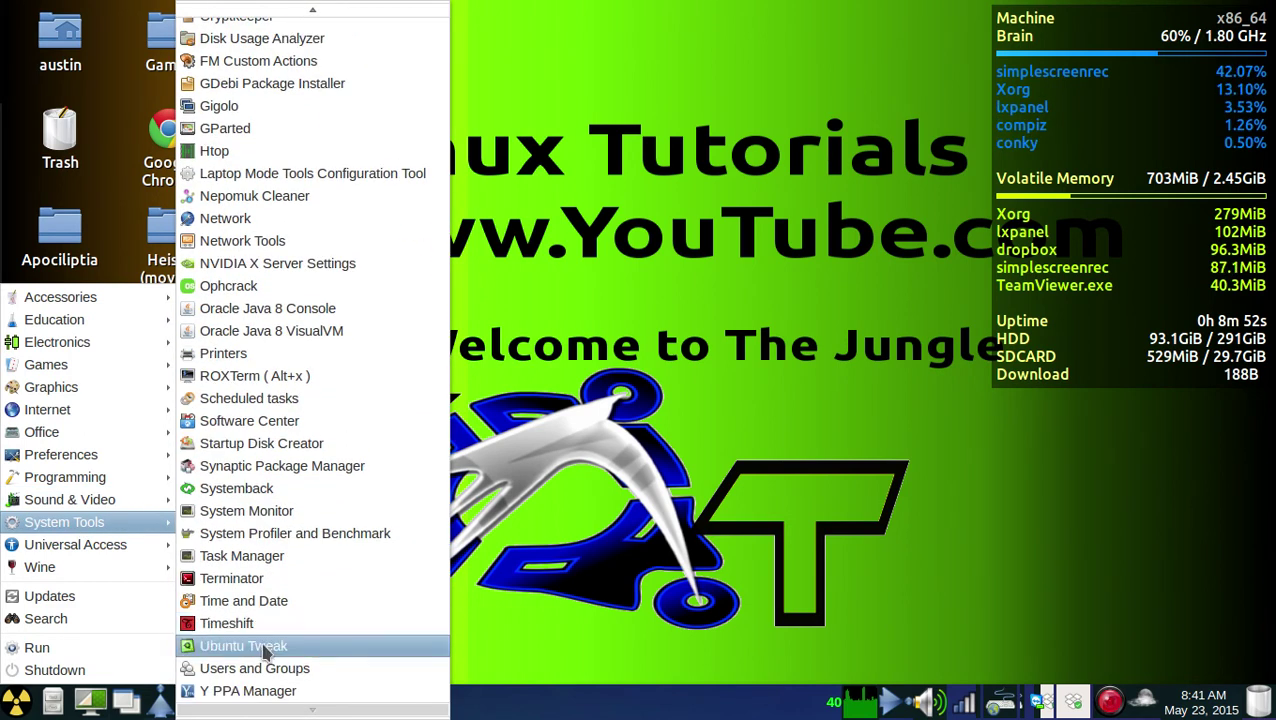
left_click(265, 647)
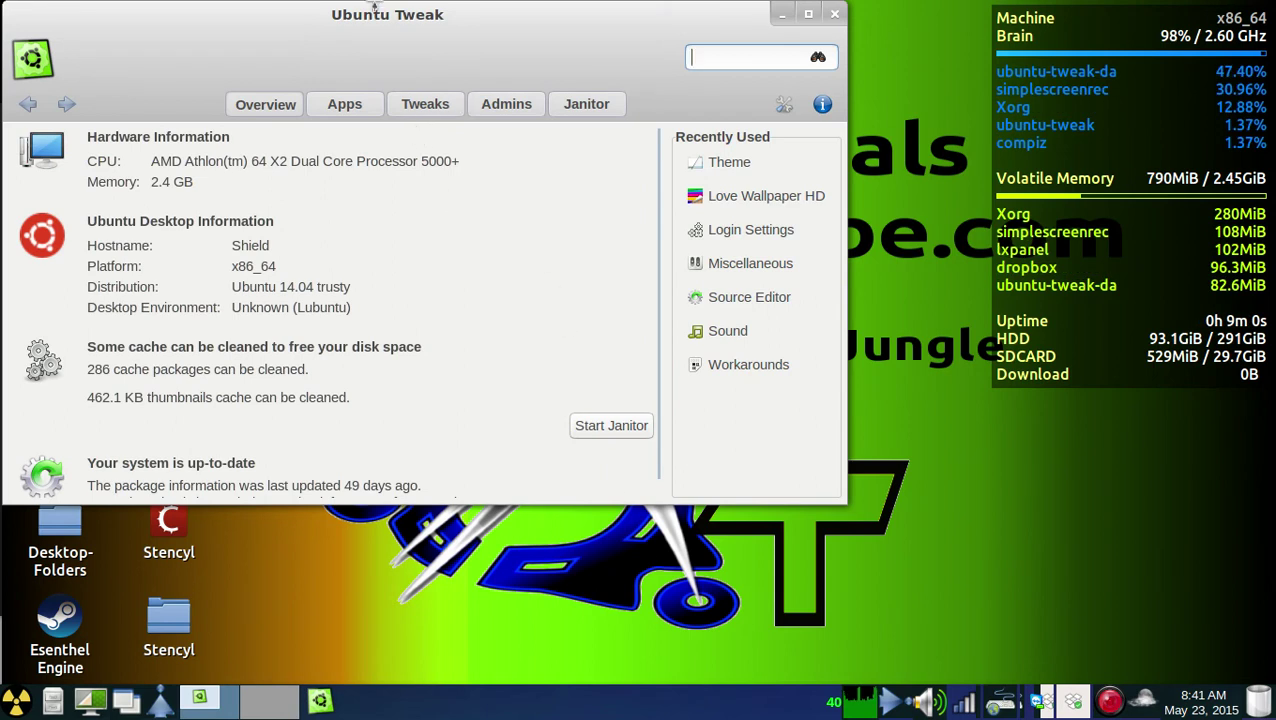
left_click_drag(337, 8, 668, 6)
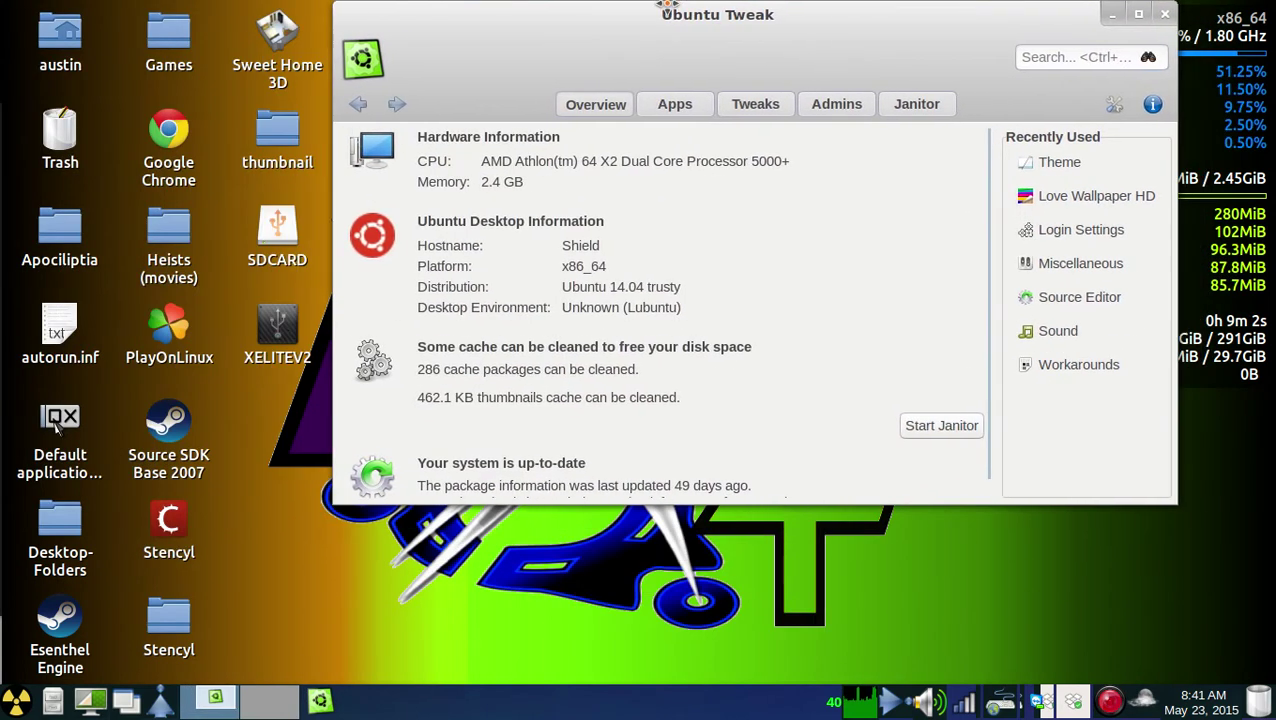
left_click(735, 103)
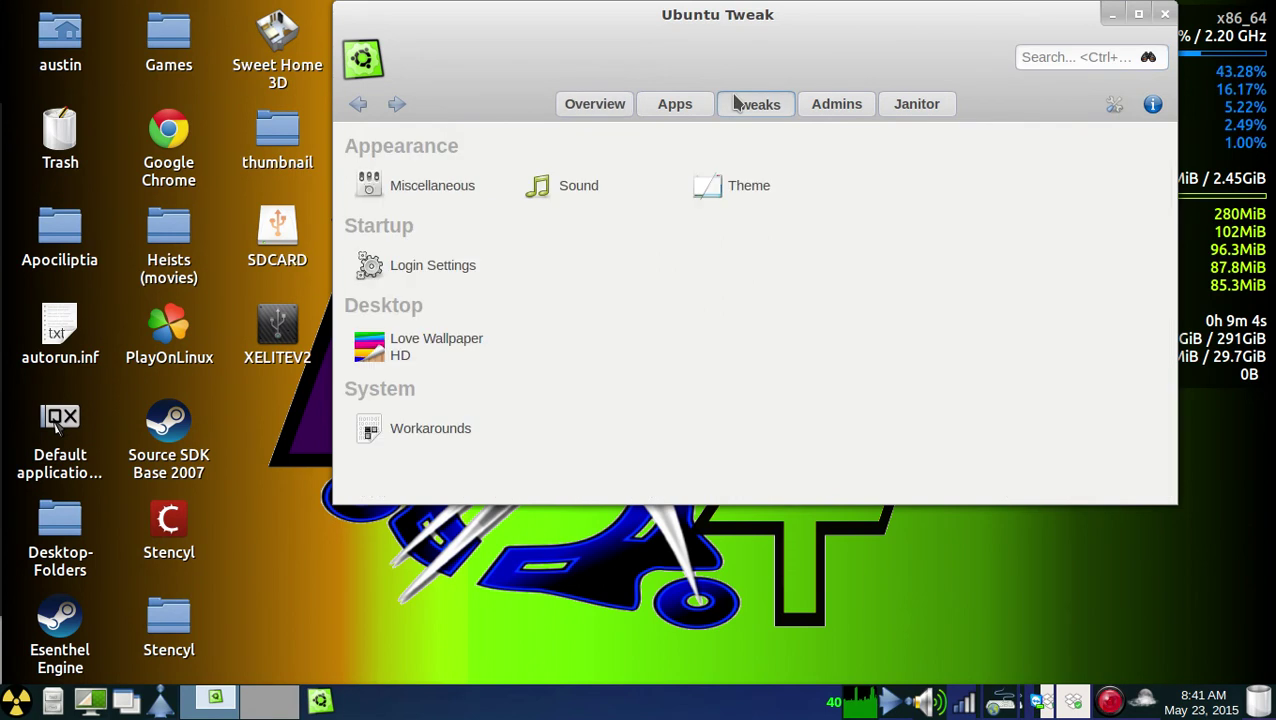
left_click(724, 189)
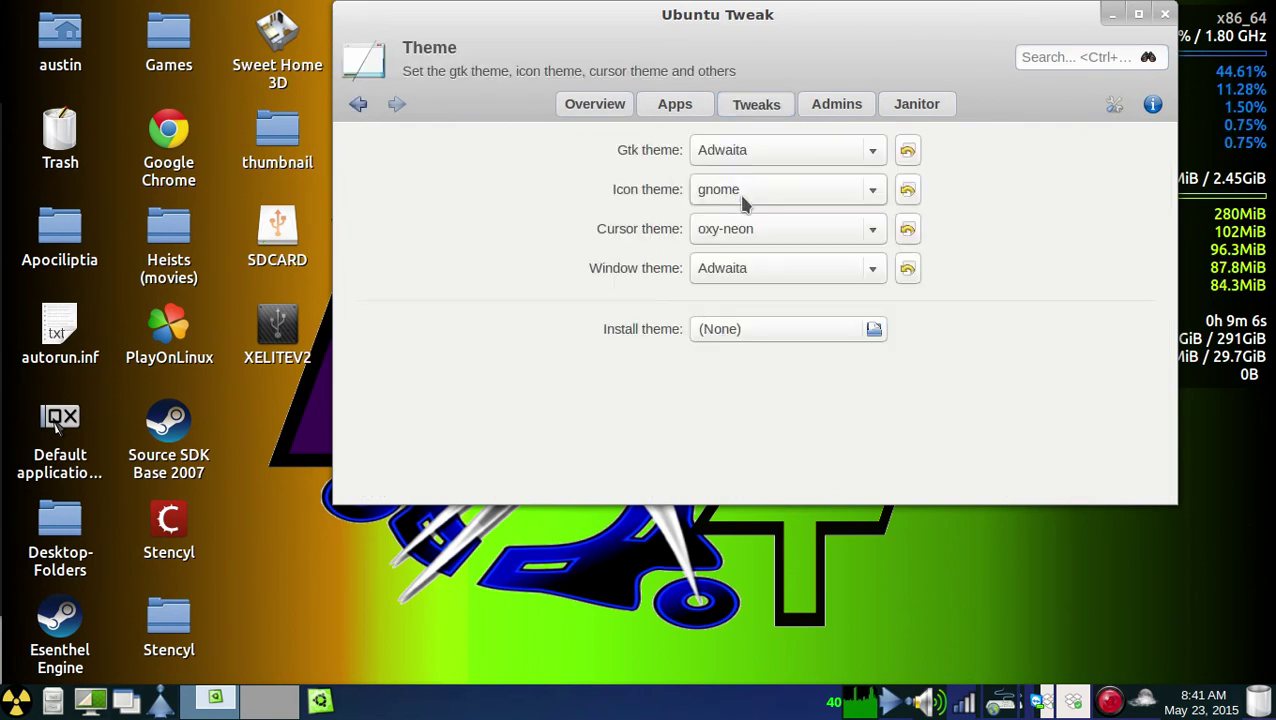
Step: Look through the available window themes and the file chooser for installing a theme, without selecting anything
left_click(727, 279)
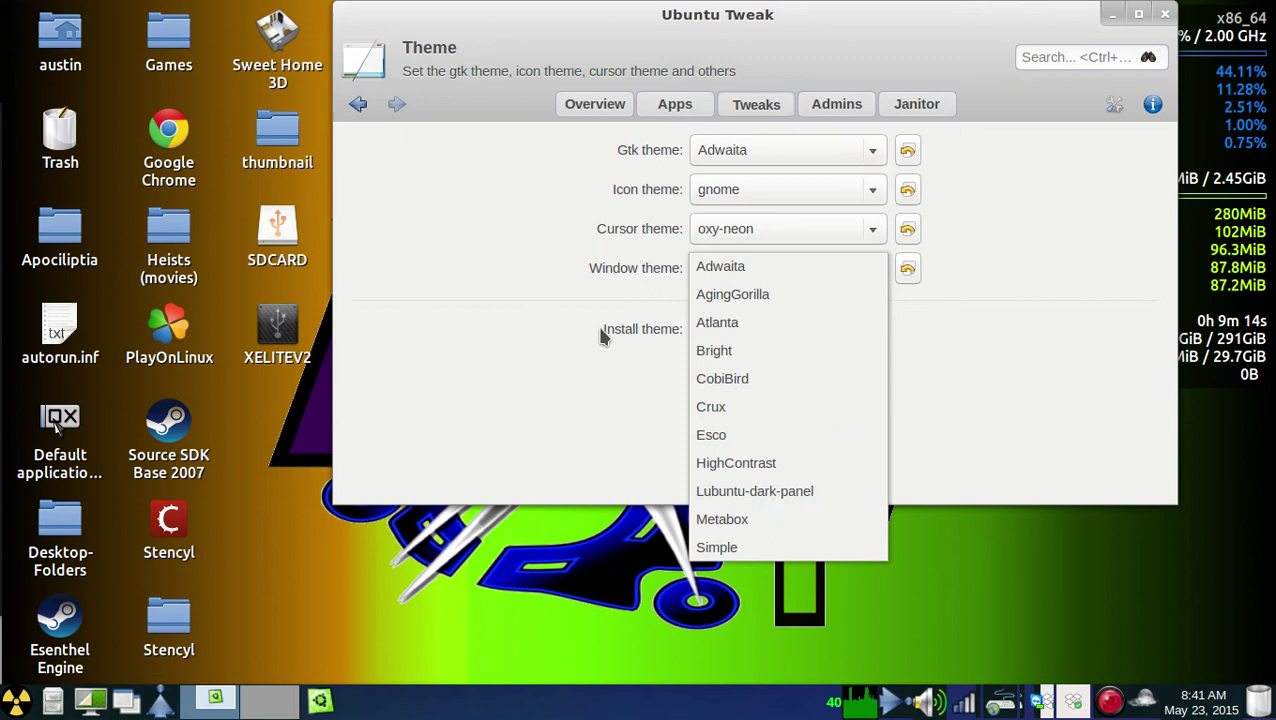
key("Escape")
left_click(799, 327)
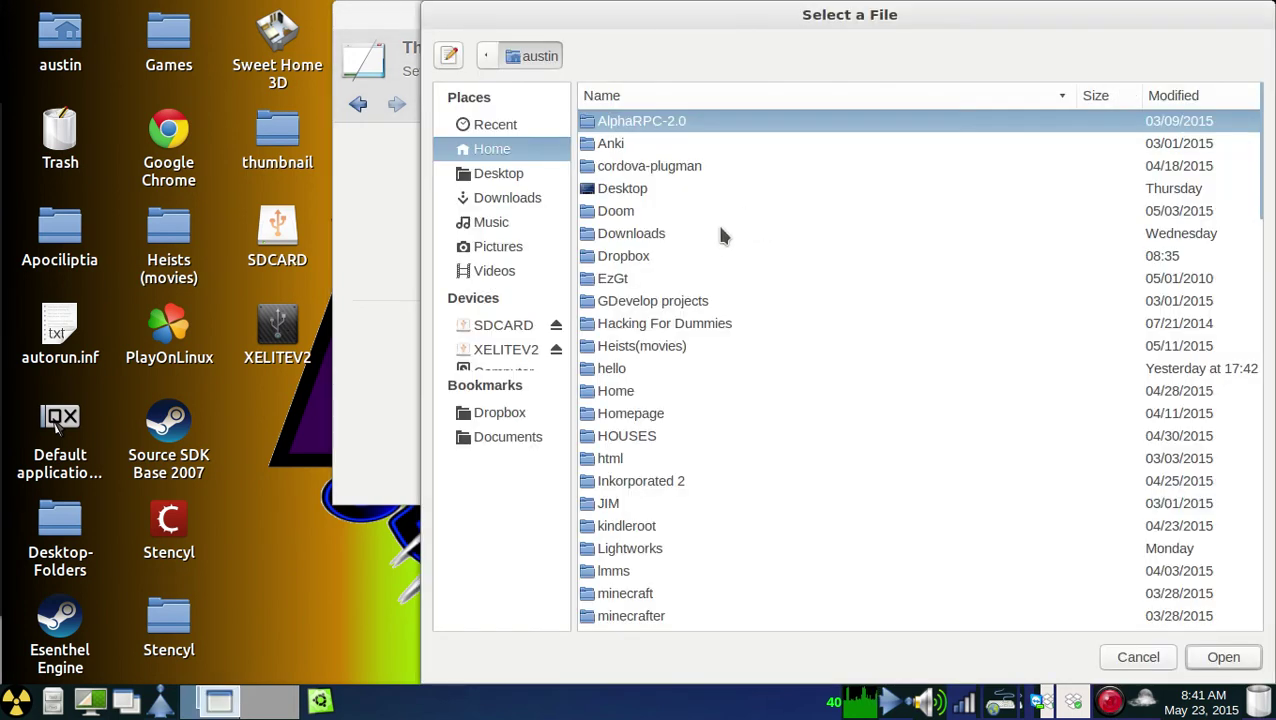
scroll(700, 300, "down", 15)
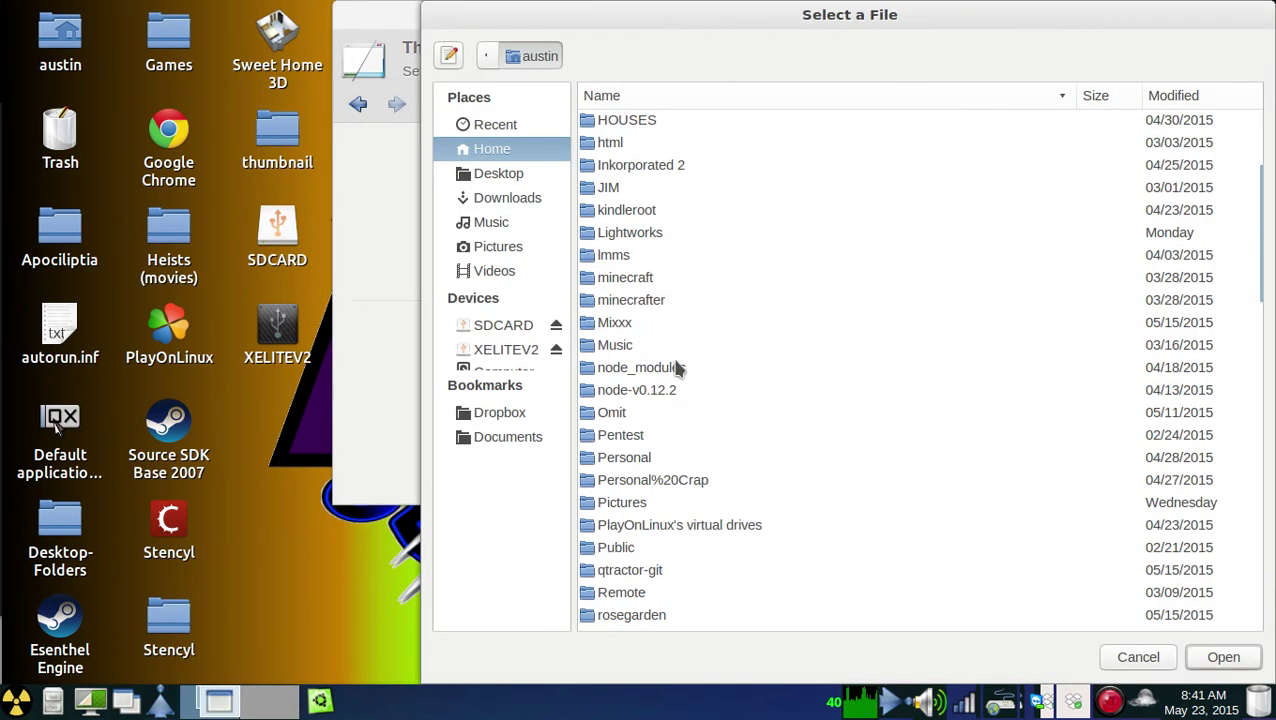
left_click(1138, 657)
Step: Try the Esco window theme, set the window theme to Lubuntu-dark-panel instead, and close Ubuntu Tweak
left_click(795, 267)
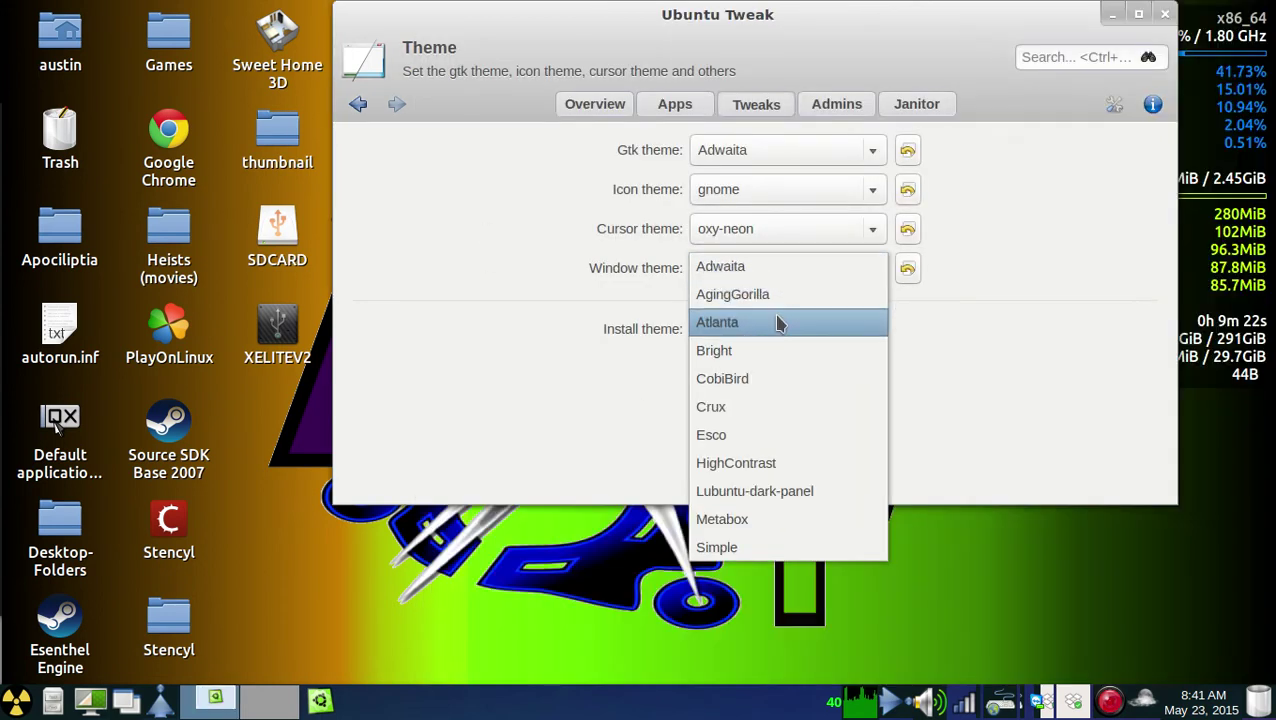
left_click(750, 437)
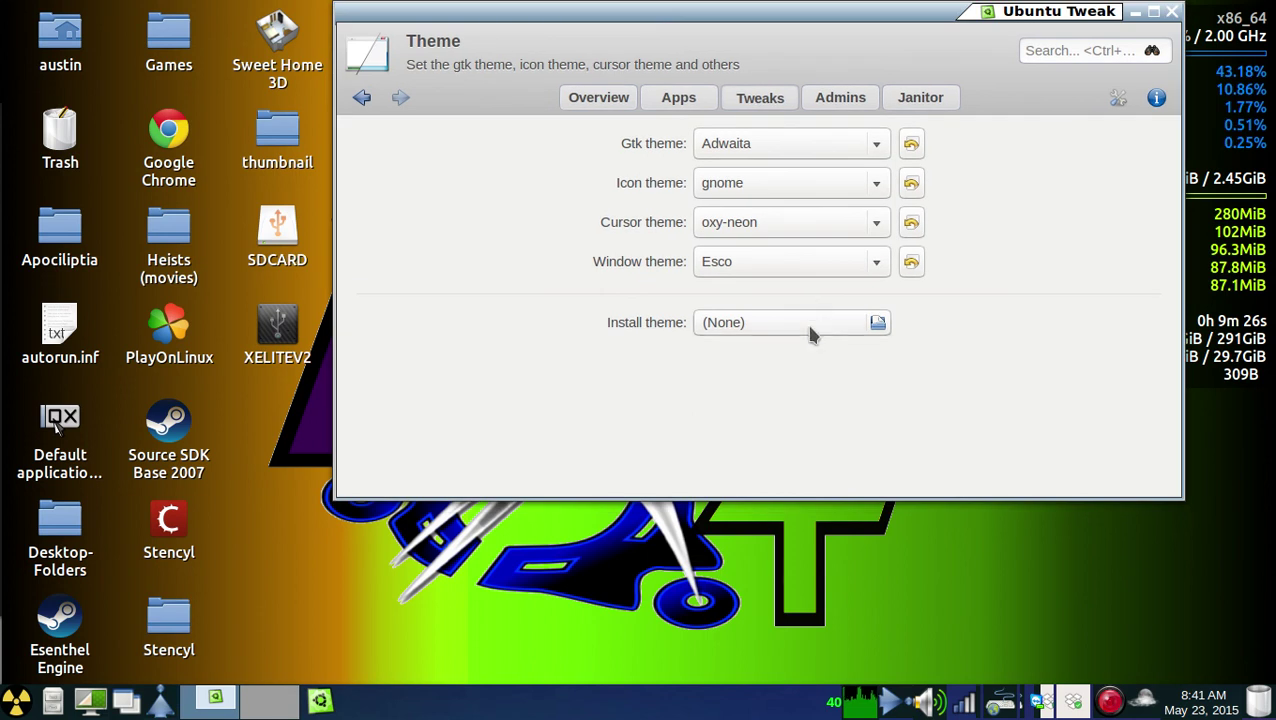
left_click(838, 263)
left_click(808, 314)
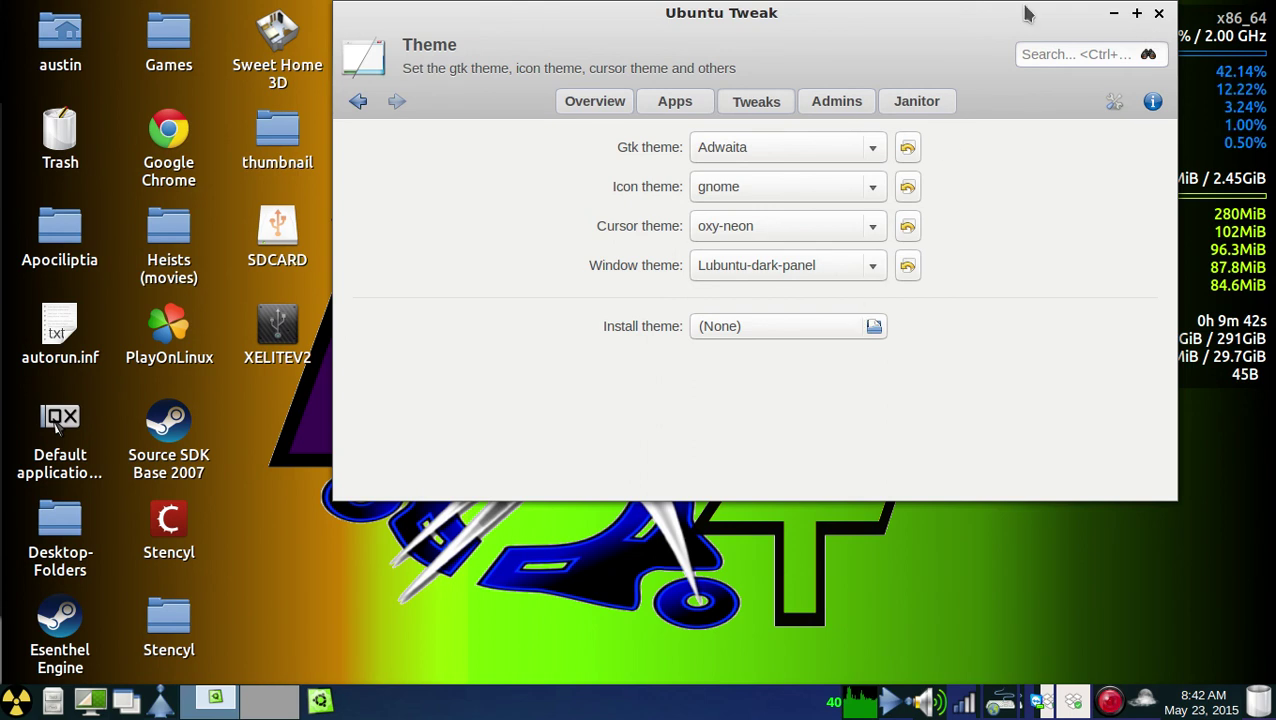
left_click(1159, 14)
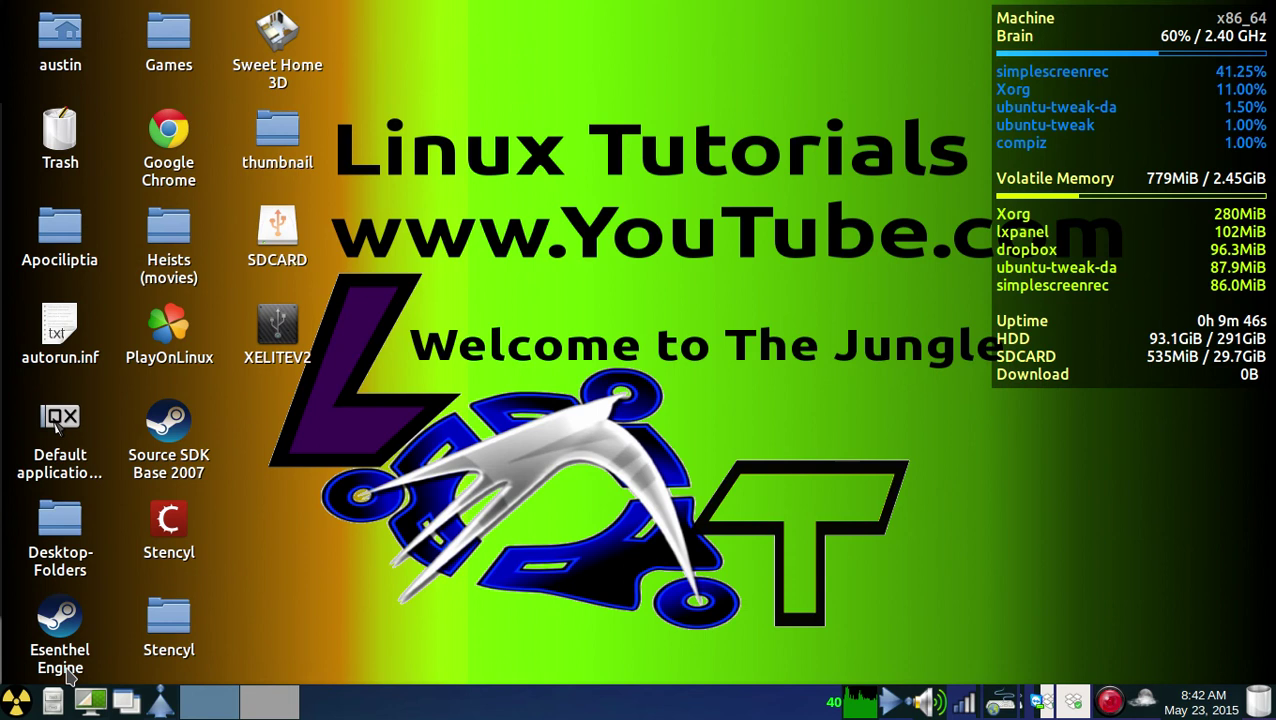
Step: Open CompizConfig Settings Manager from the desktop preferences and accept the advanced-tool warning
left_click(15, 700)
left_click(54, 700)
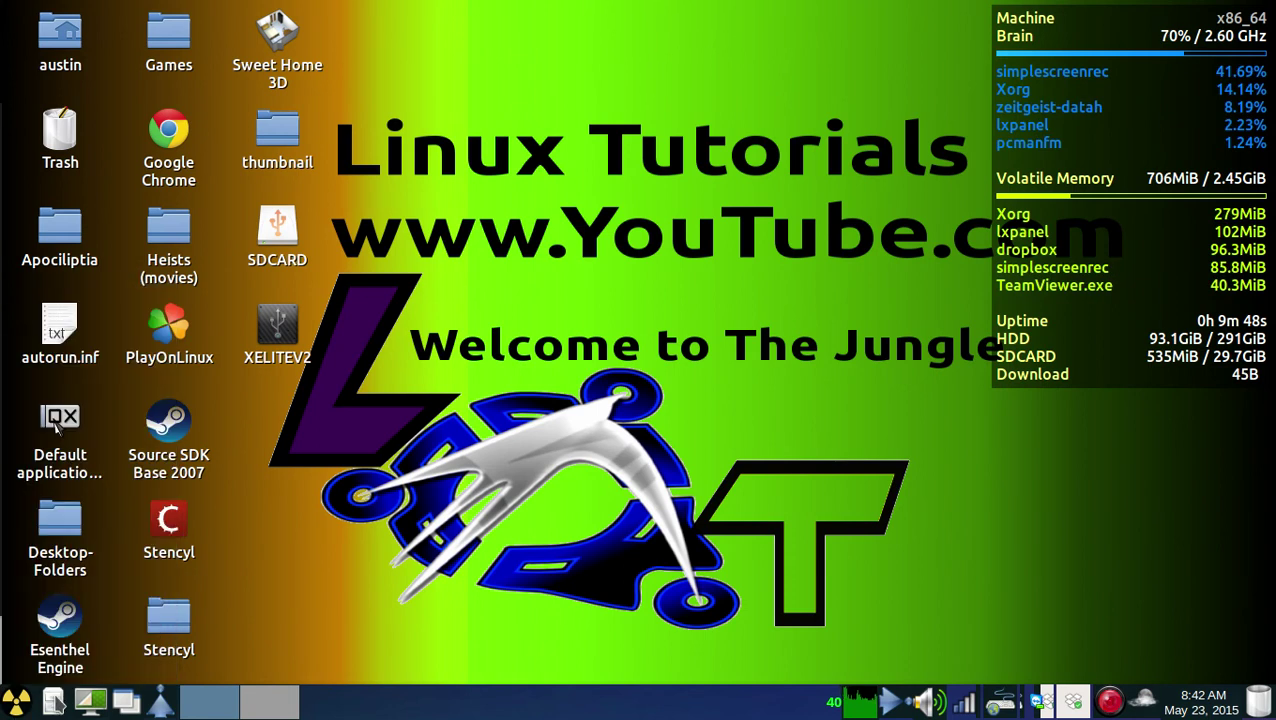
left_click(15, 700)
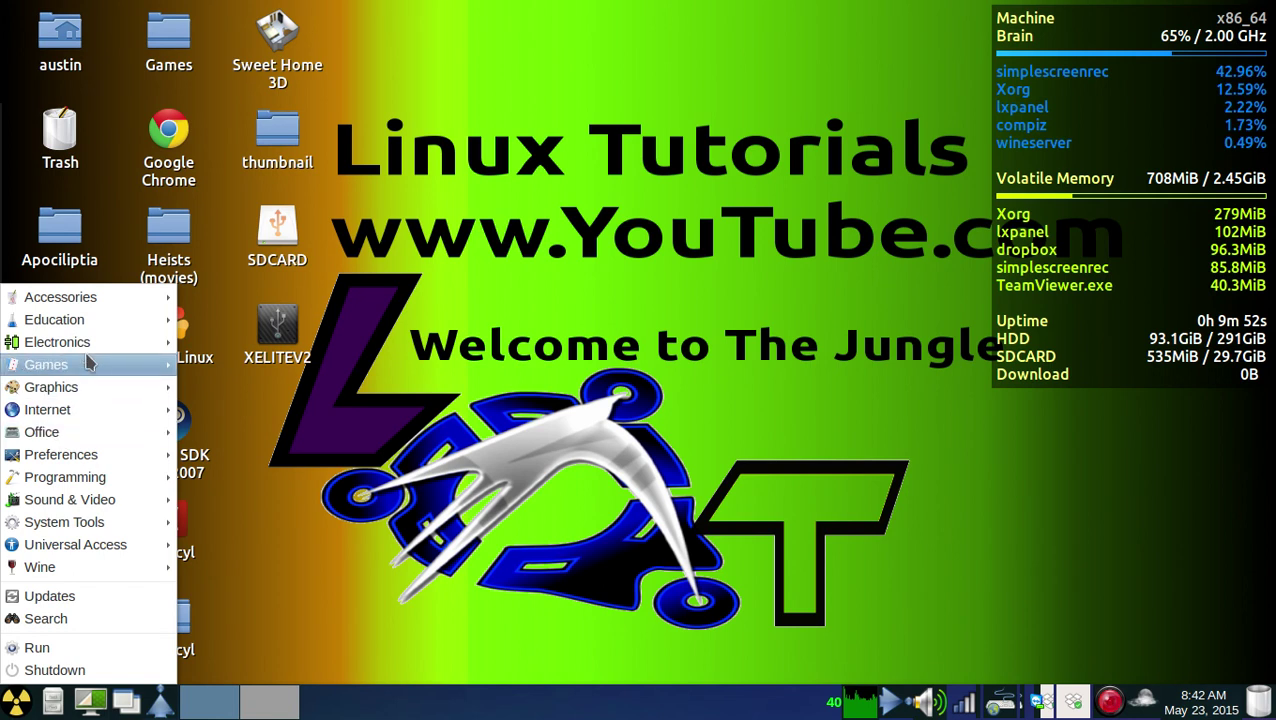
mouse_move(68, 474)
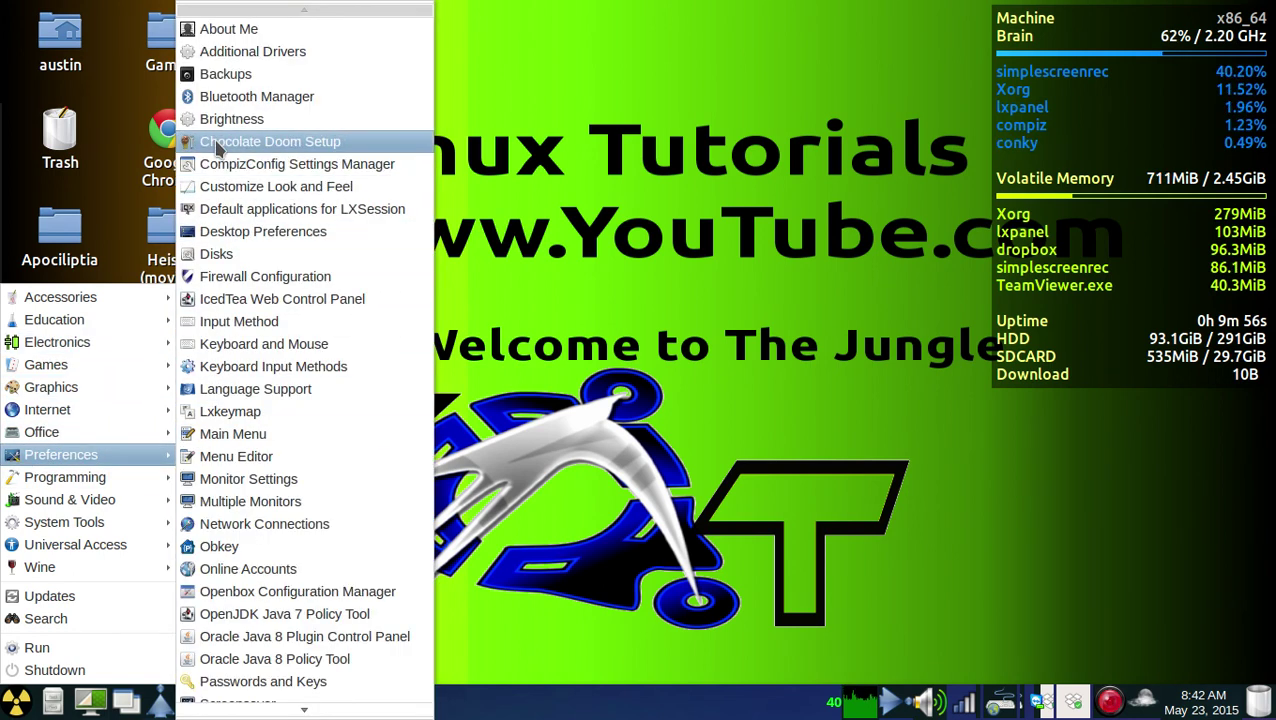
left_click(232, 168)
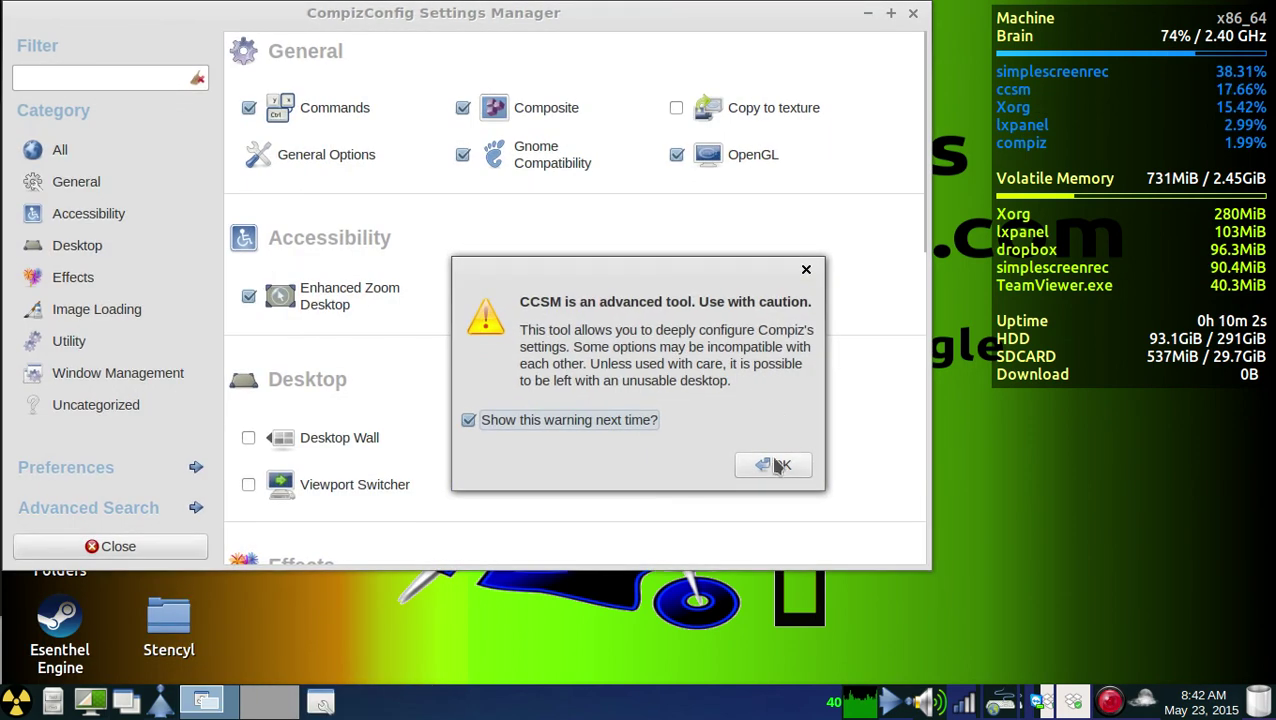
left_click(778, 466)
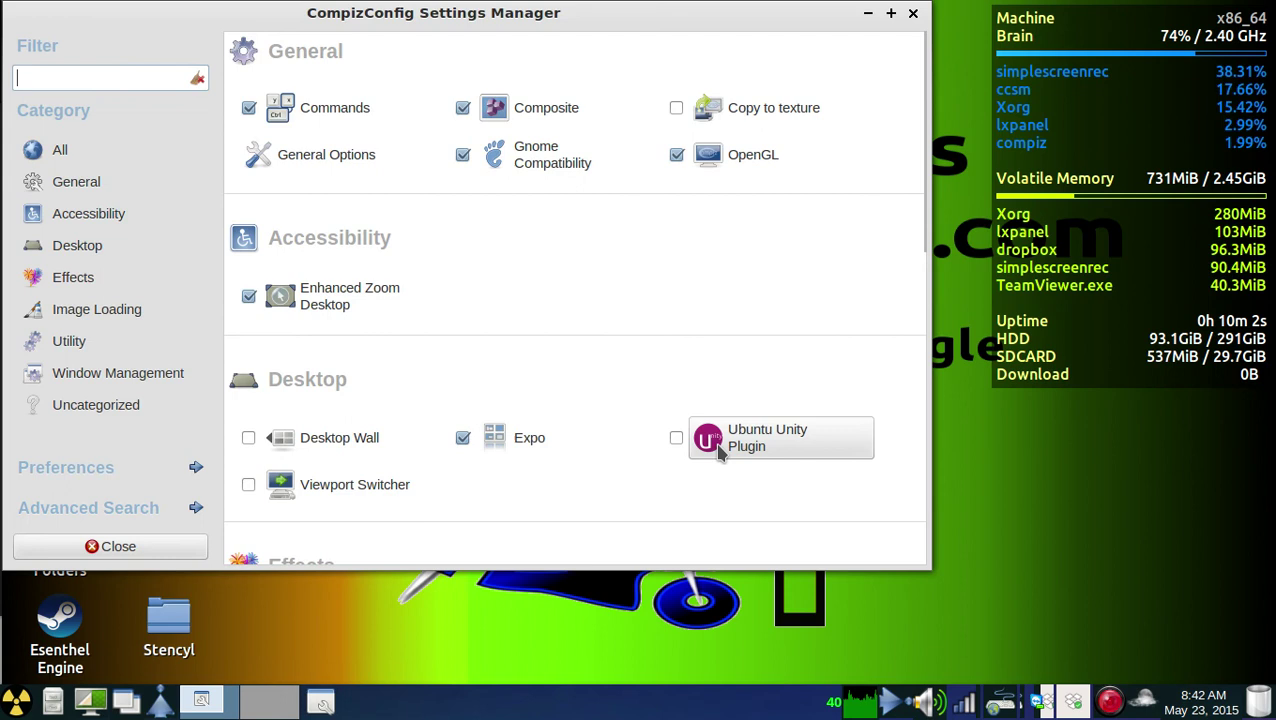
Step: Look through the Compiz plugins from General to Uncategorized and move the settings window towards the middle of the desktop
scroll(399, 324, "down", 5)
scroll(316, 390, "down", 2)
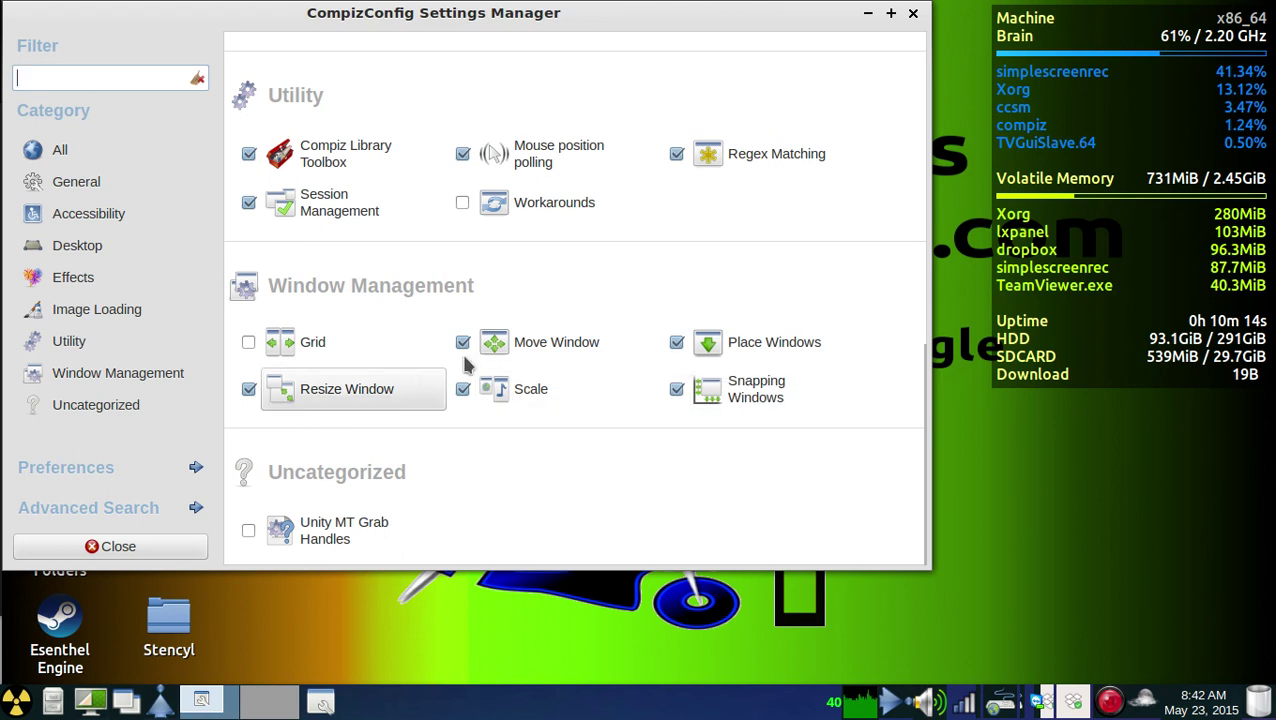
scroll(555, 150, "up", 1)
scroll(555, 150, "up", 4)
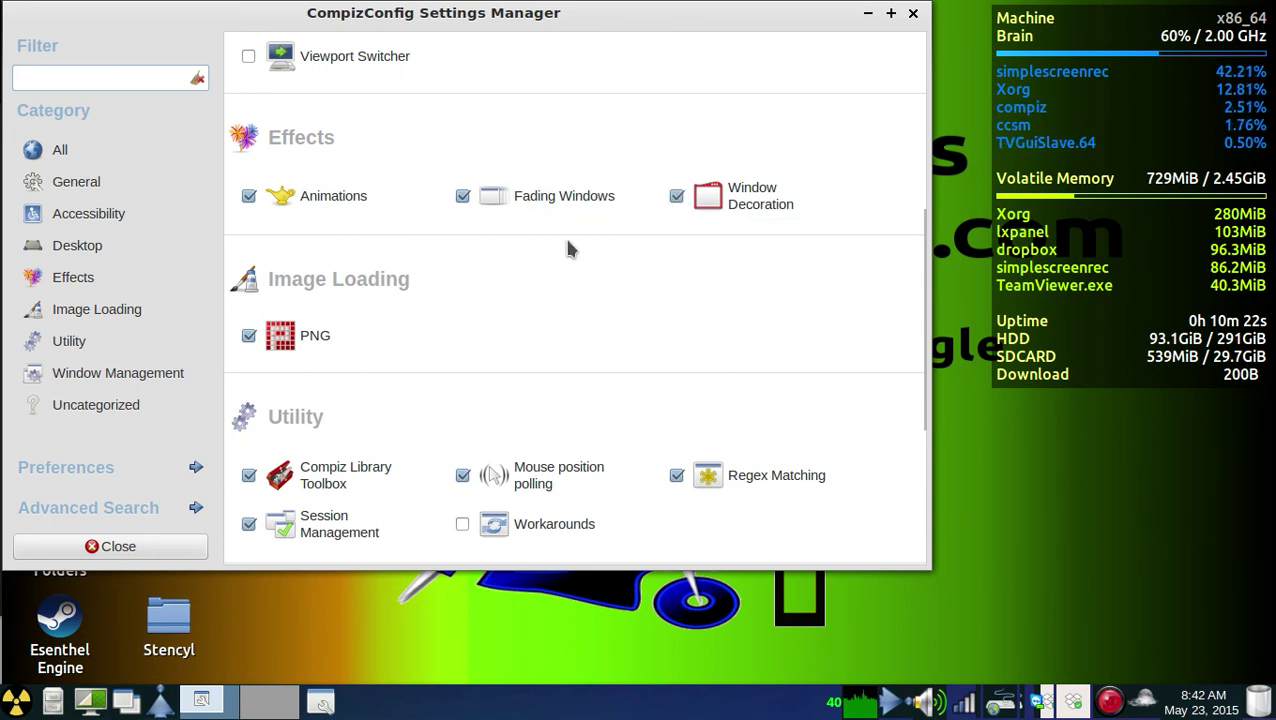
left_click_drag(500, 17, 658, 17)
scroll(780, 193, "down", 1)
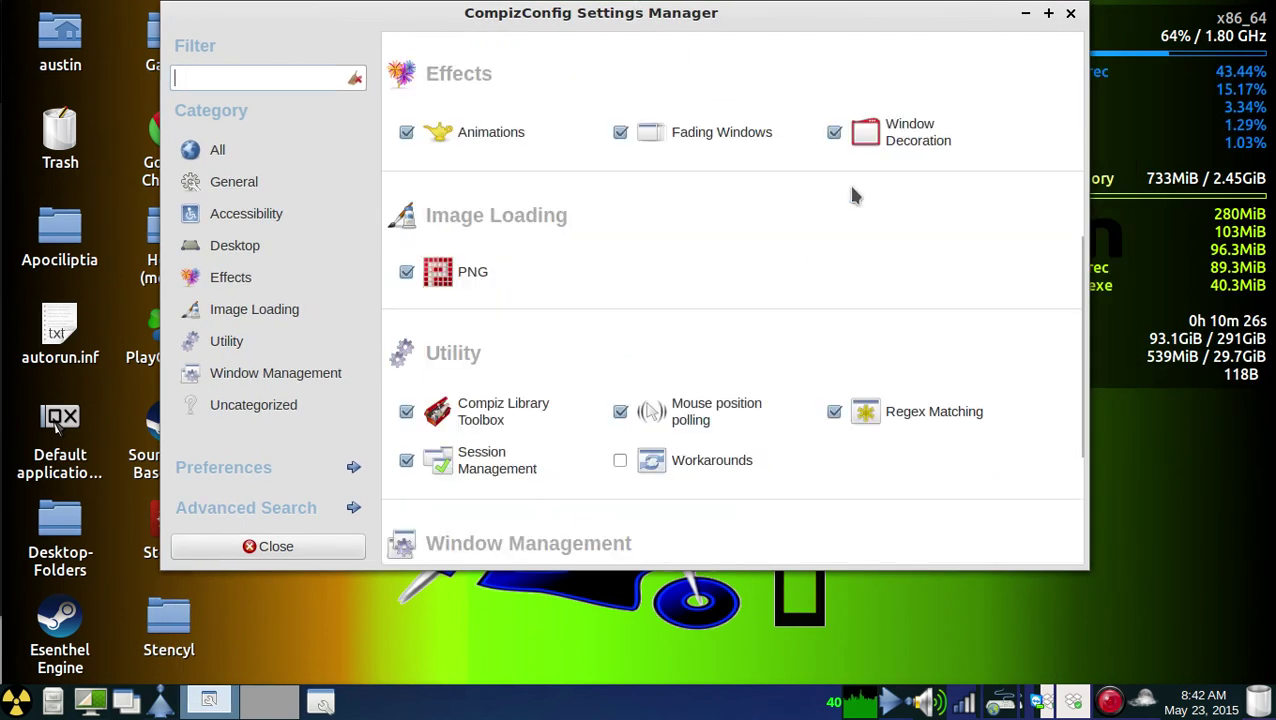
scroll(856, 136, "down", 1)
scroll(852, 100, "up", 1)
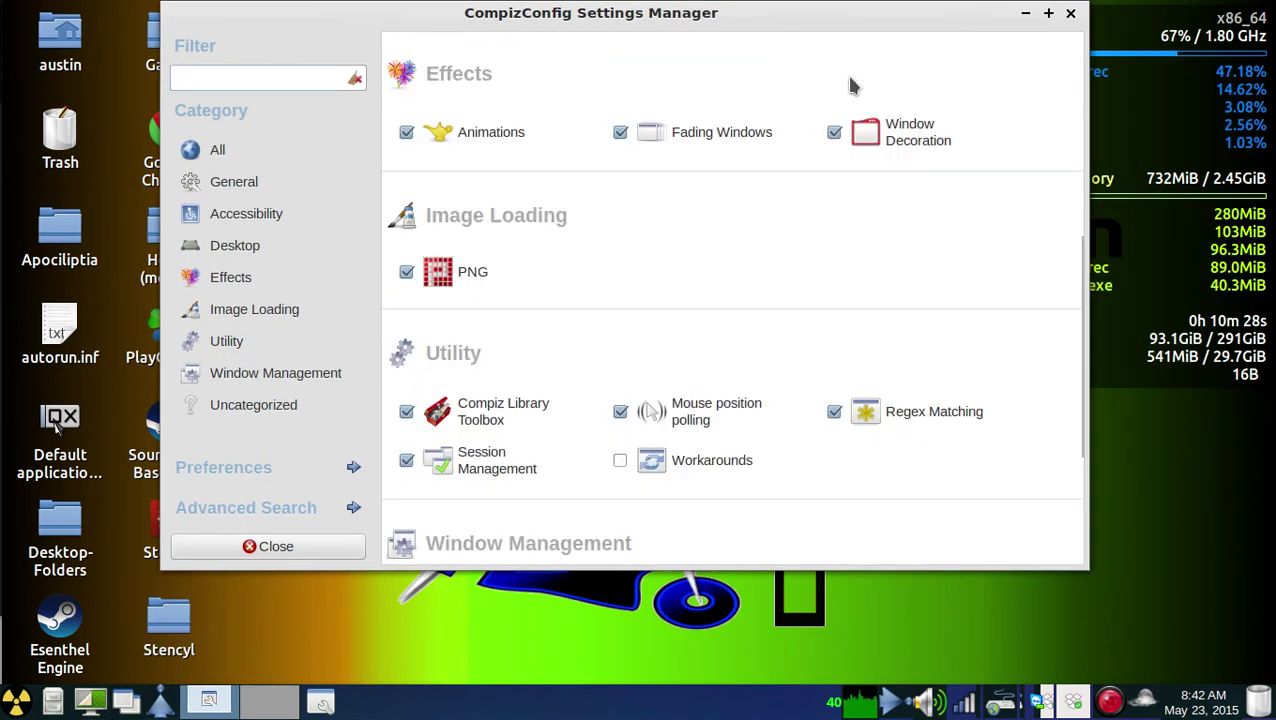
Step: Disable the Window Decoration effect to check the window controls offered by the taskbar, and enable the effect again
left_click(836, 133)
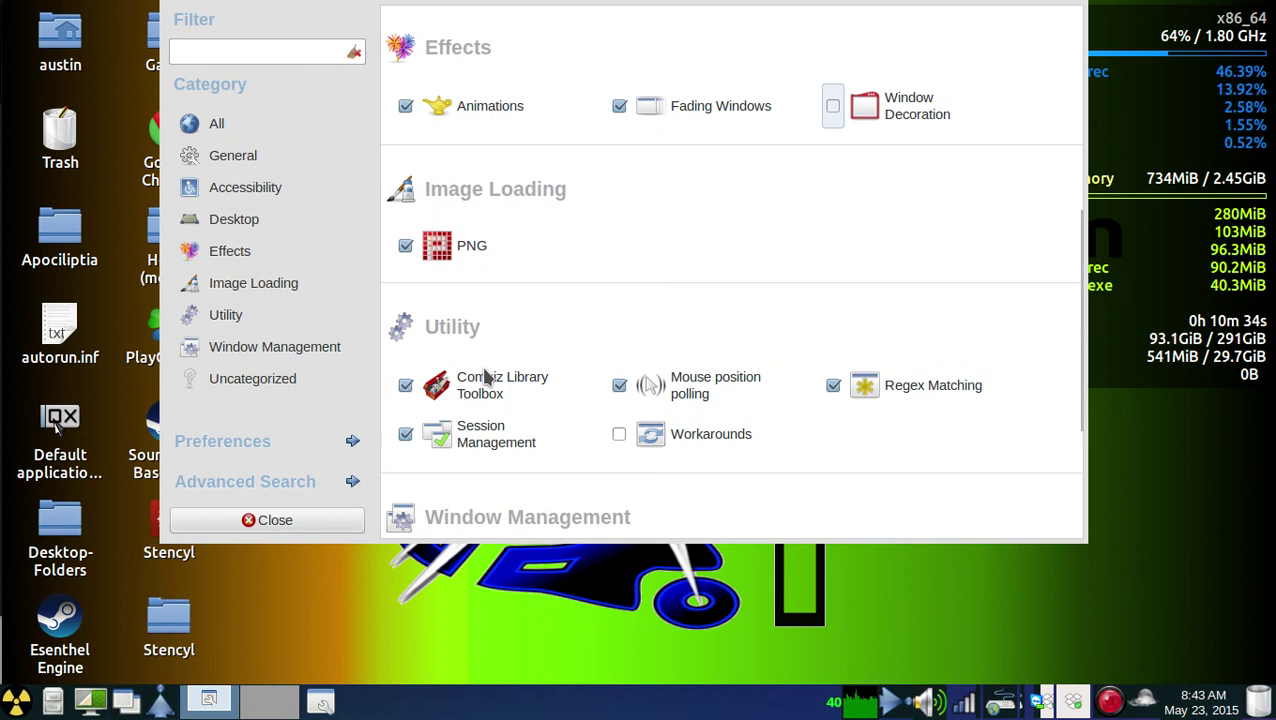
right_click(331, 708)
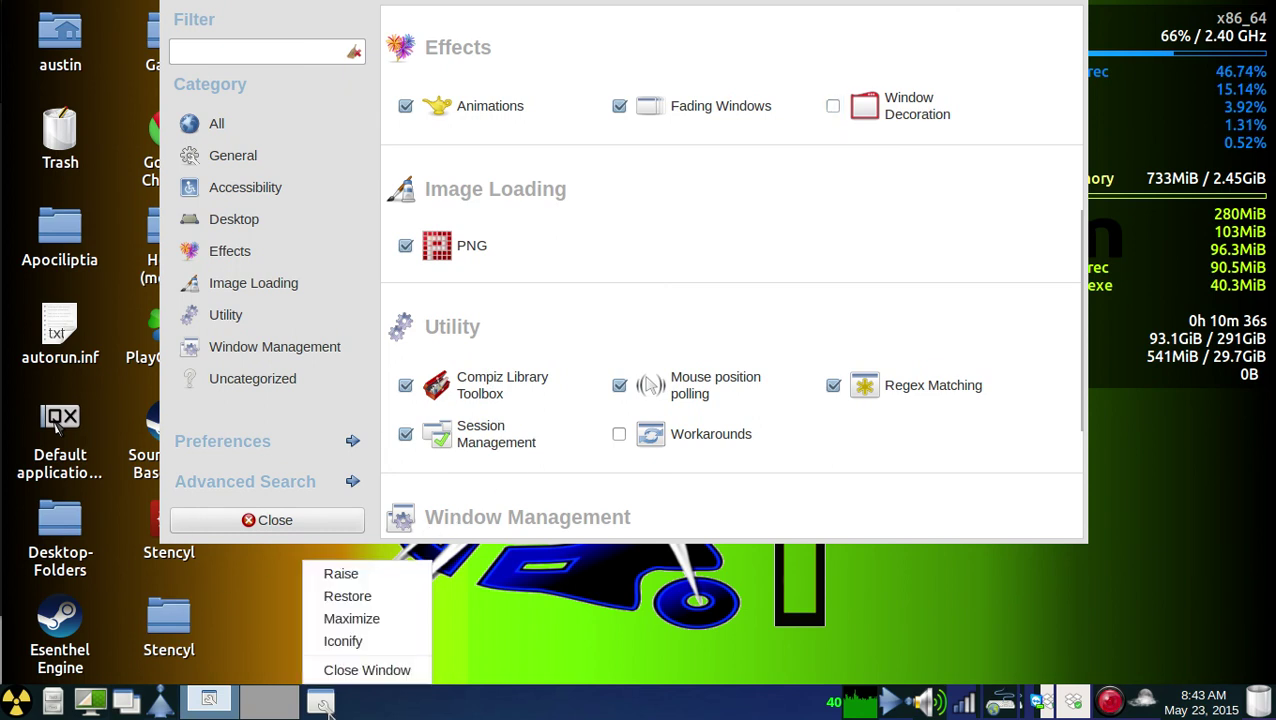
right_click(331, 708)
right_click(331, 708)
right_click(331, 708)
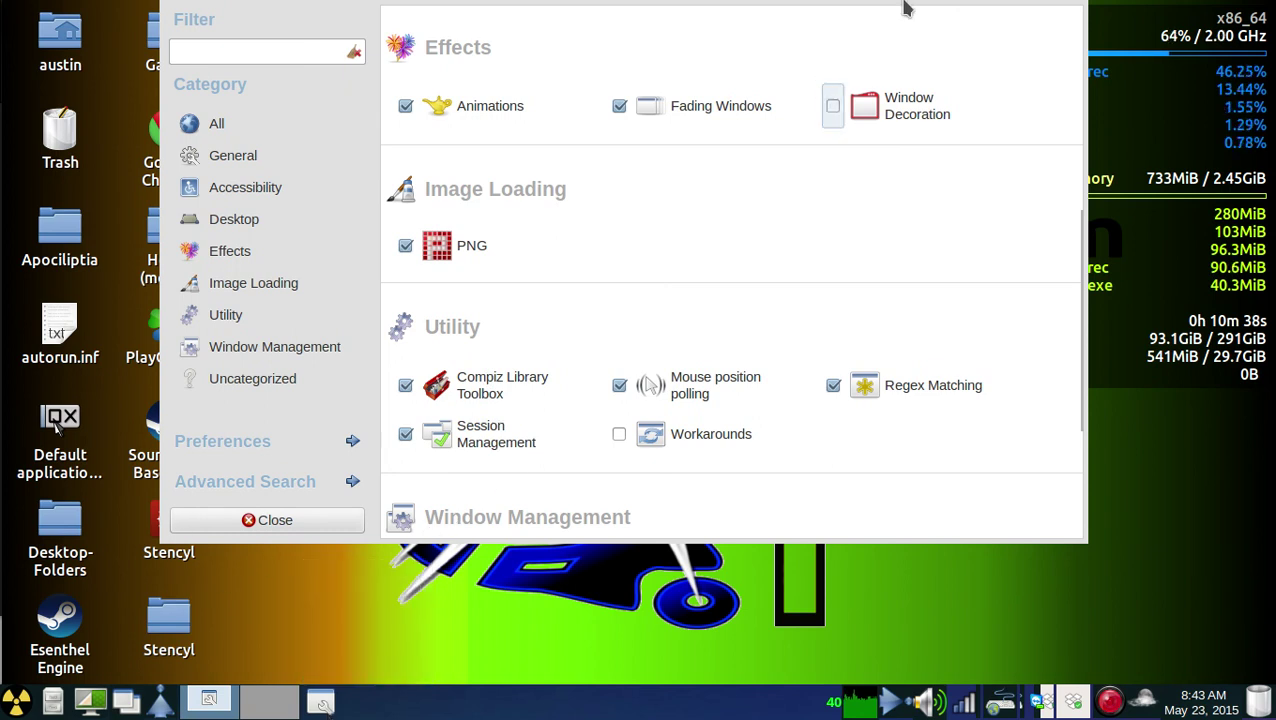
left_click(833, 106)
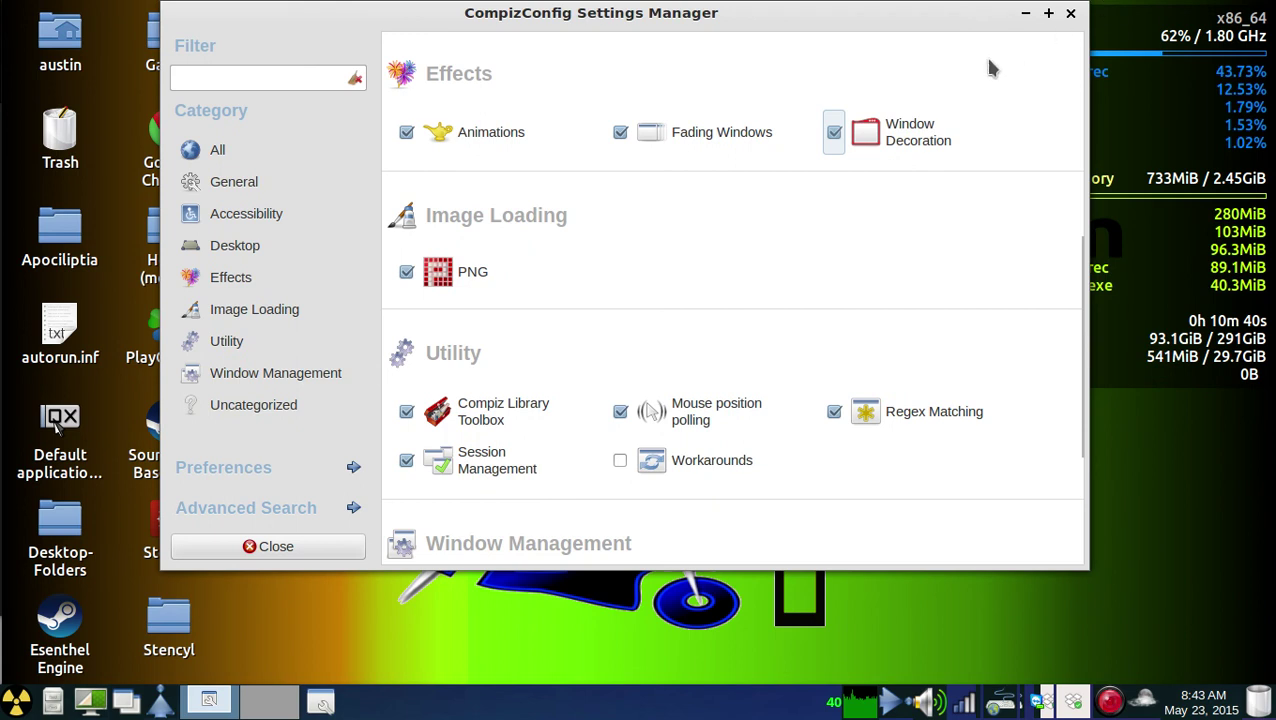